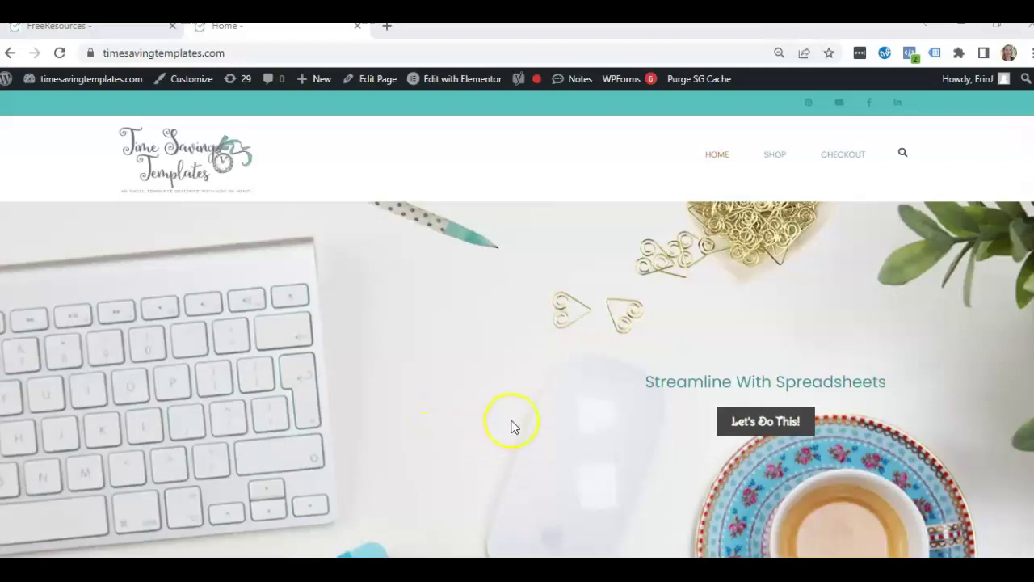
- Switch from Chrome to the Sales Quota Template workbook's Summary sheet in Excel
{"action": "left_click", "coordinate": [667, 505]}
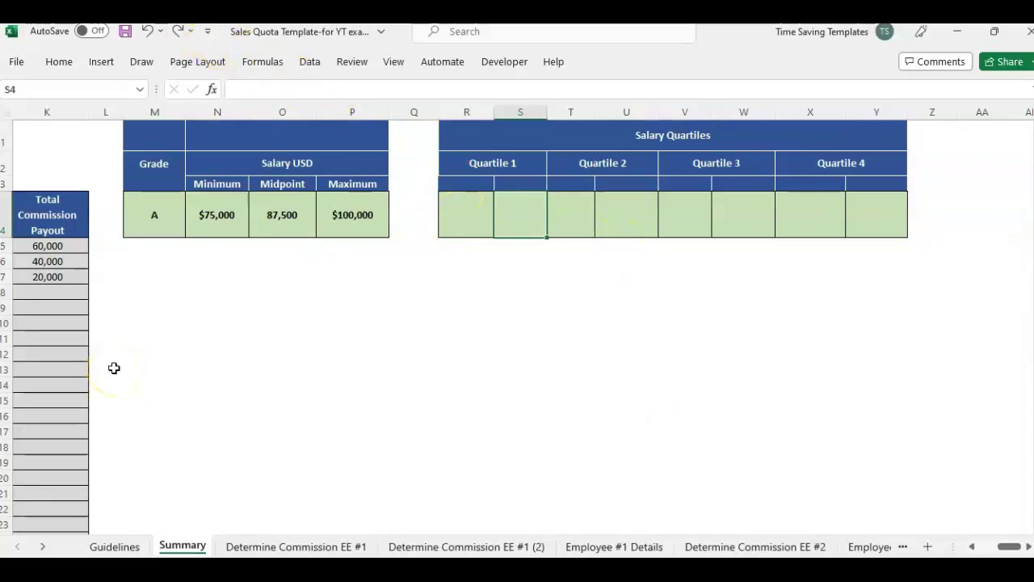
{"action": "left_click", "coordinate": [557, 394]}
{"action": "key", "text": "ctrl+Page_Down"}
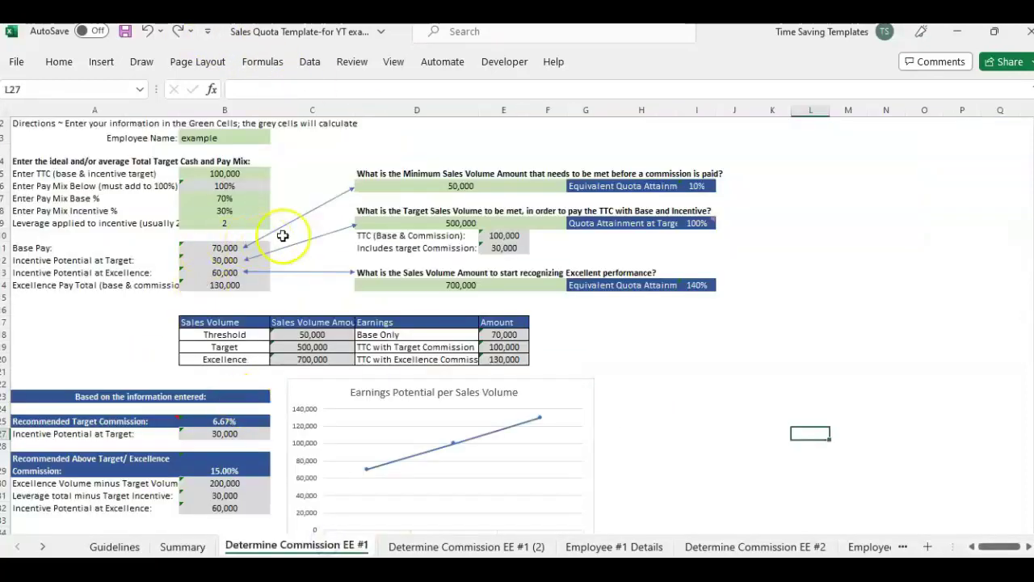
{"action": "left_click", "coordinate": [194, 548]}
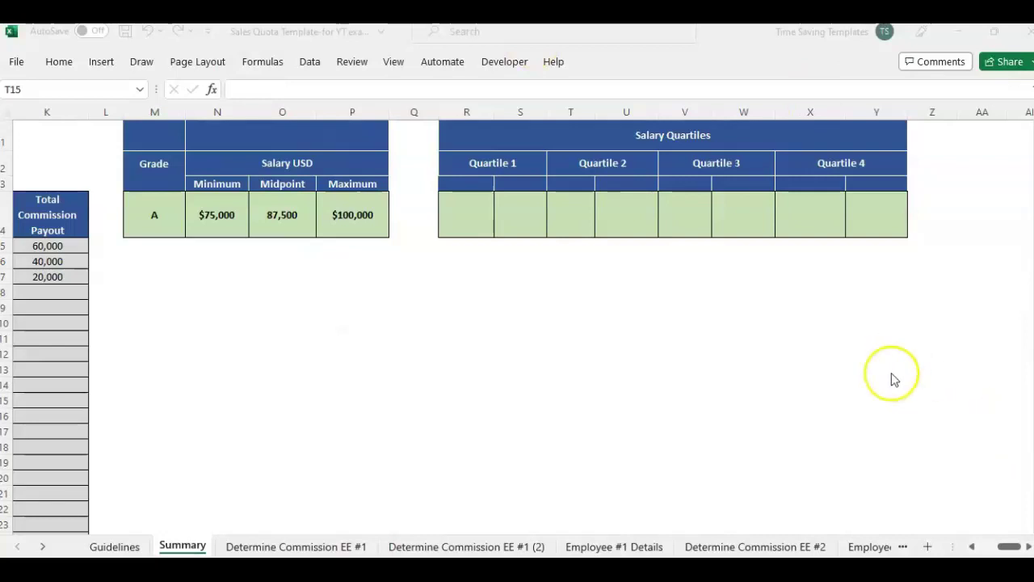
{"action": "left_click", "coordinate": [984, 544]}
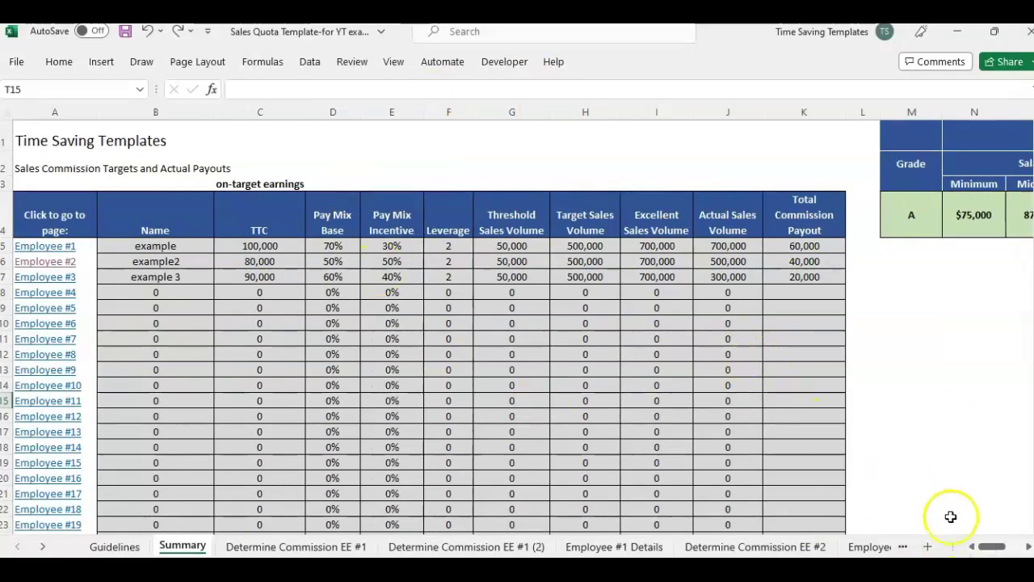
{"action": "left_click", "coordinate": [1027, 547]}
{"action": "left_click", "coordinate": [1027, 547]}
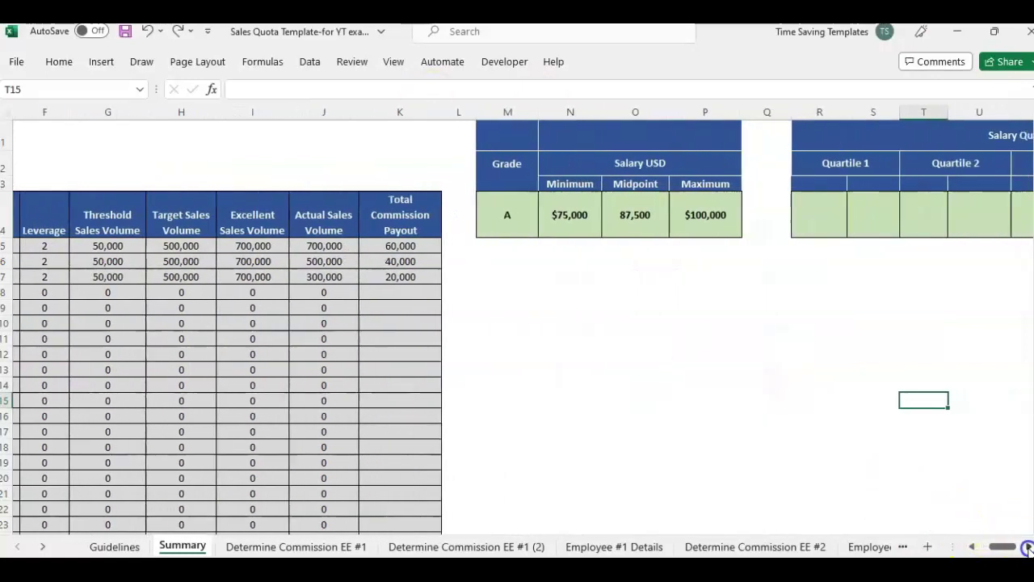
{"action": "scroll", "coordinate": [1017, 549], "scroll_direction": "left", "scroll_amount": 2}
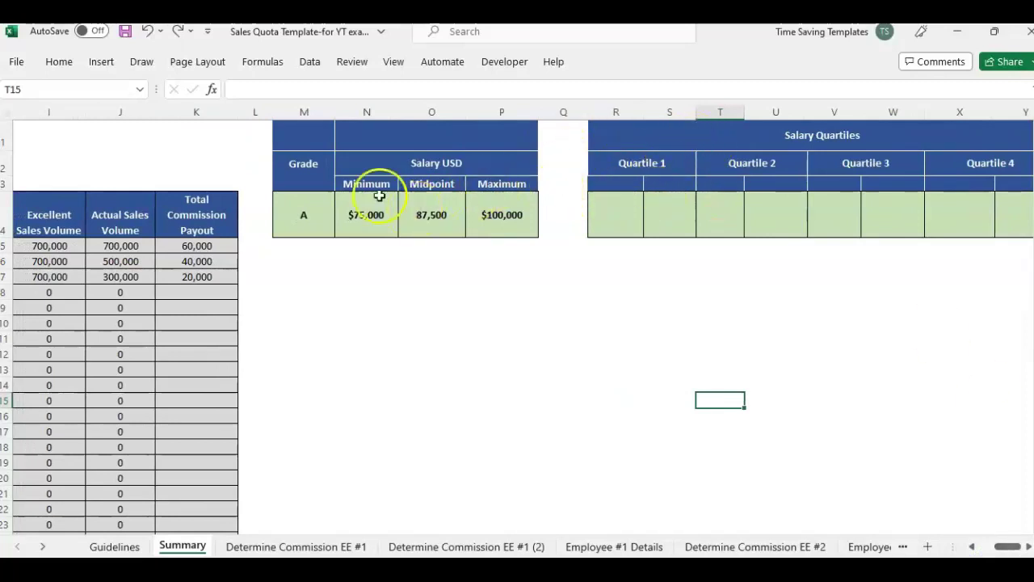
{"action": "left_click_drag", "start_coordinate": [302, 225], "coordinate": [496, 215]}
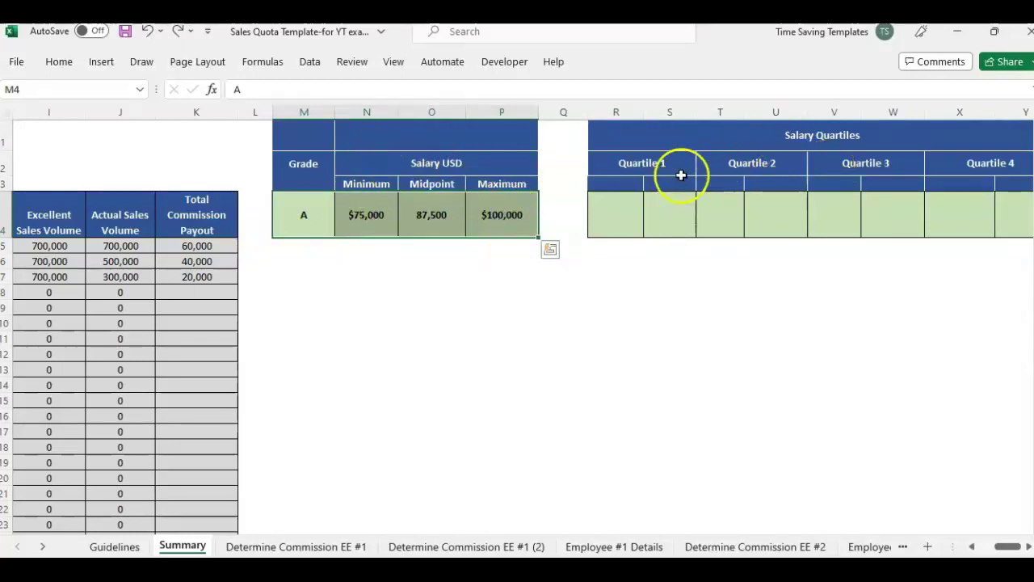
{"action": "left_click", "coordinate": [369, 215]}
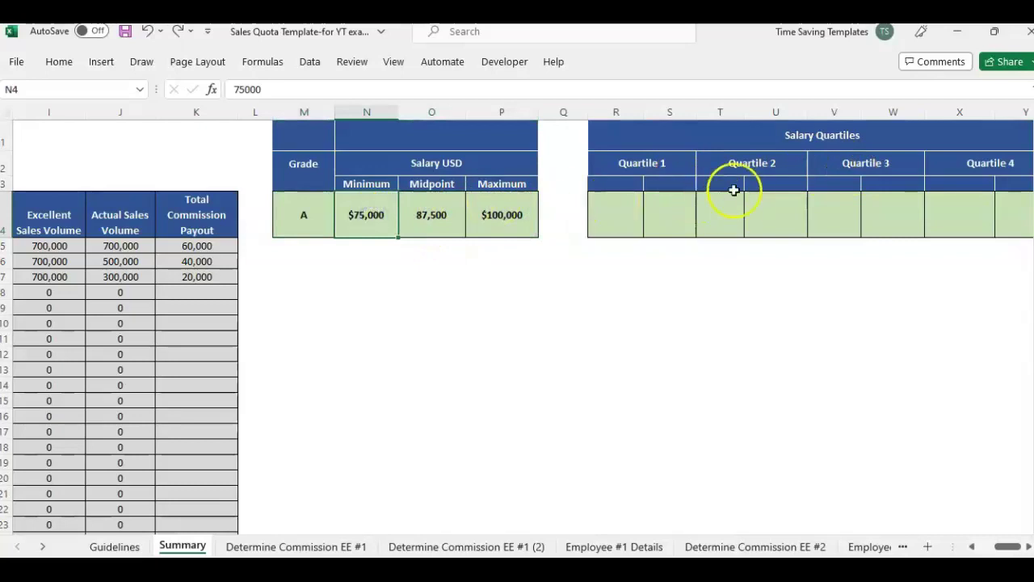
{"action": "left_click_drag", "start_coordinate": [1018, 548], "coordinate": [1020, 548]}
{"action": "left_click", "coordinate": [317, 215]}
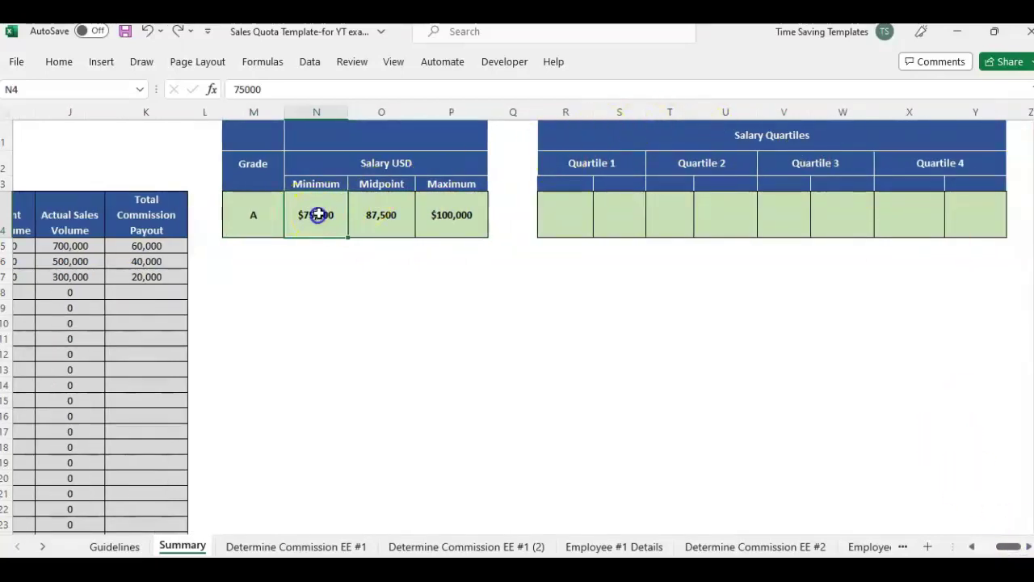
{"action": "left_click", "coordinate": [475, 224]}
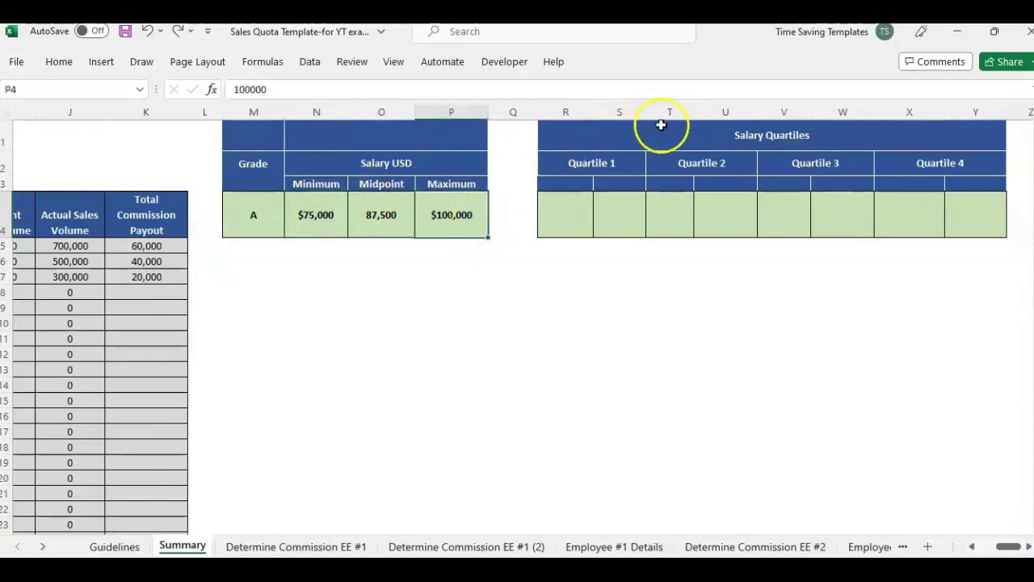
{"action": "left_click", "coordinate": [585, 111]}
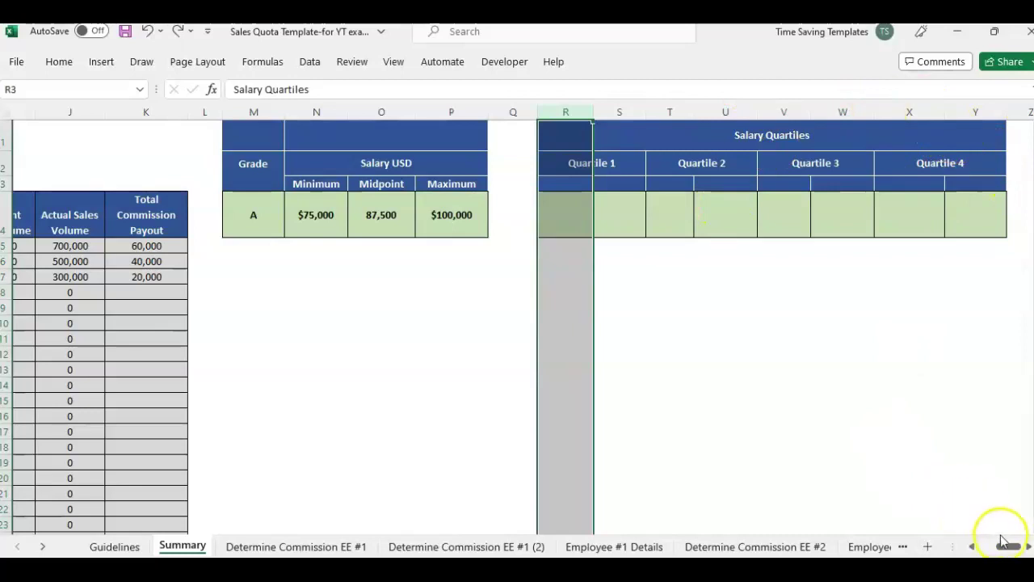
{"action": "left_click_drag", "start_coordinate": [1006, 546], "coordinate": [980, 547]}
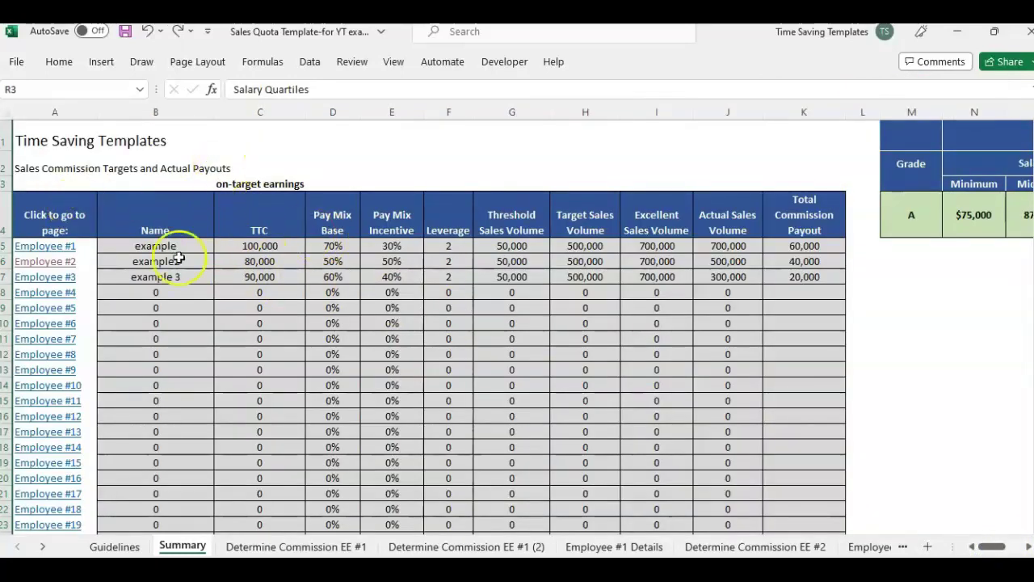
{"action": "left_click", "coordinate": [279, 112]}
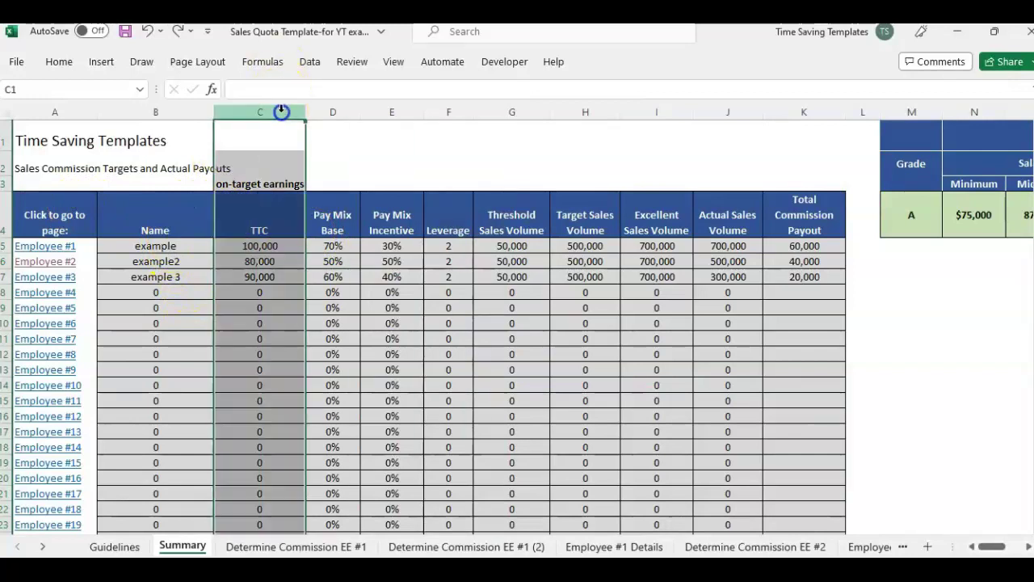
{"action": "left_click", "coordinate": [252, 230]}
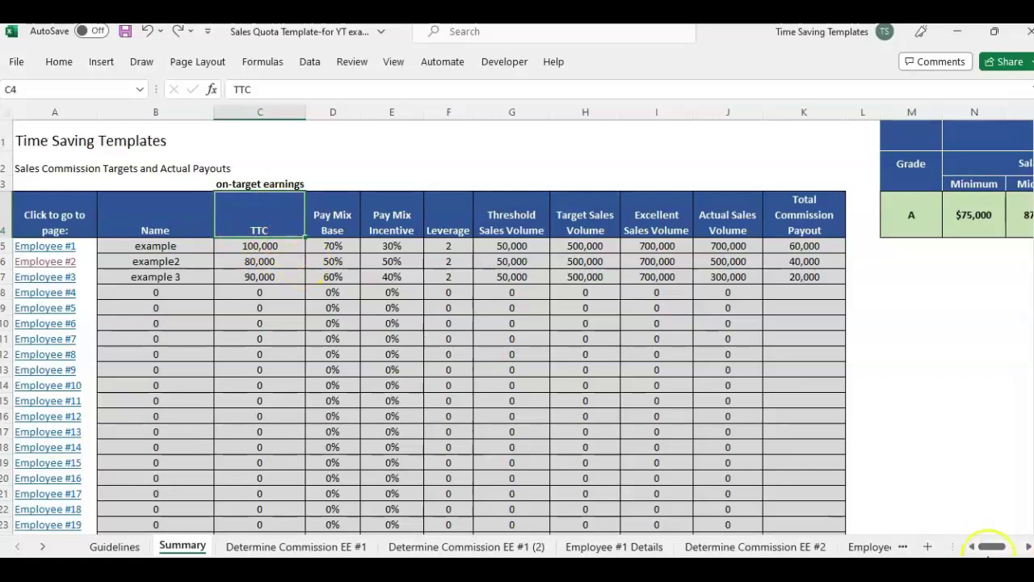
{"action": "left_click", "coordinate": [1026, 550]}
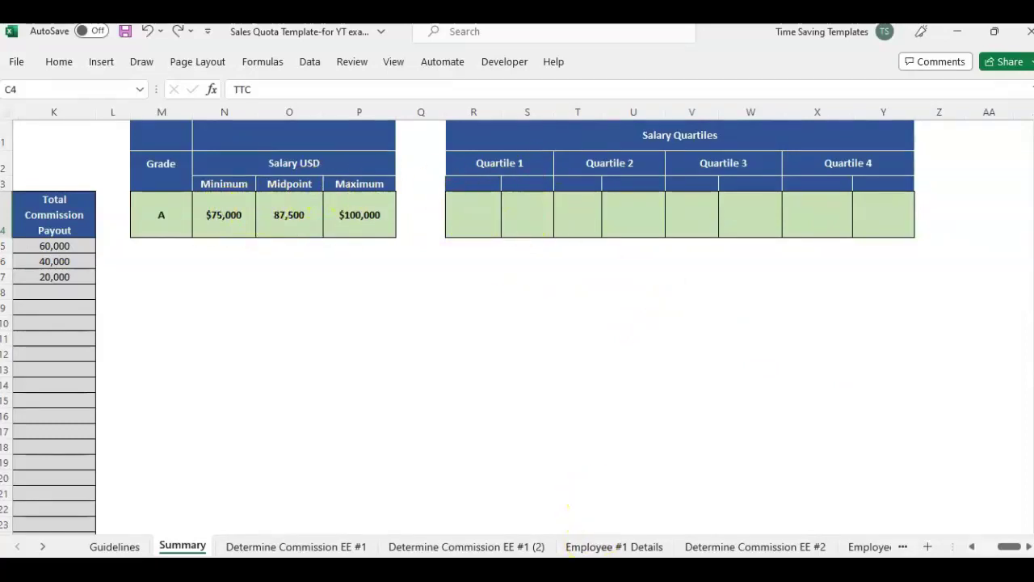
- Bring up the Merit Worksheet workbook window, move it into view and maximize it
{"action": "mouse_move", "coordinate": [555, 570]}
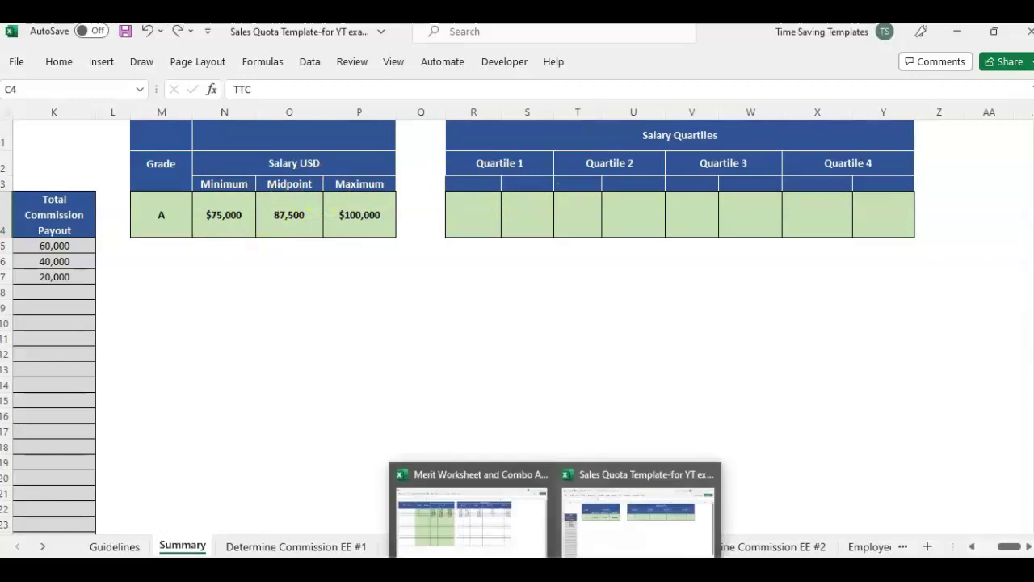
{"action": "left_click", "coordinate": [526, 546]}
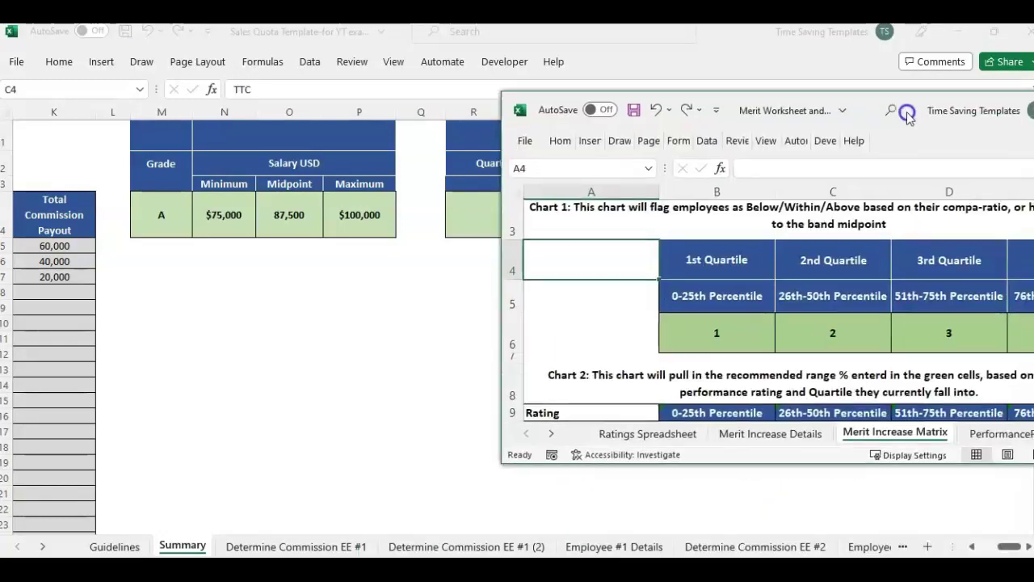
{"action": "left_click_drag", "start_coordinate": [907, 111], "coordinate": [484, 57]}
{"action": "left_click", "coordinate": [722, 56]}
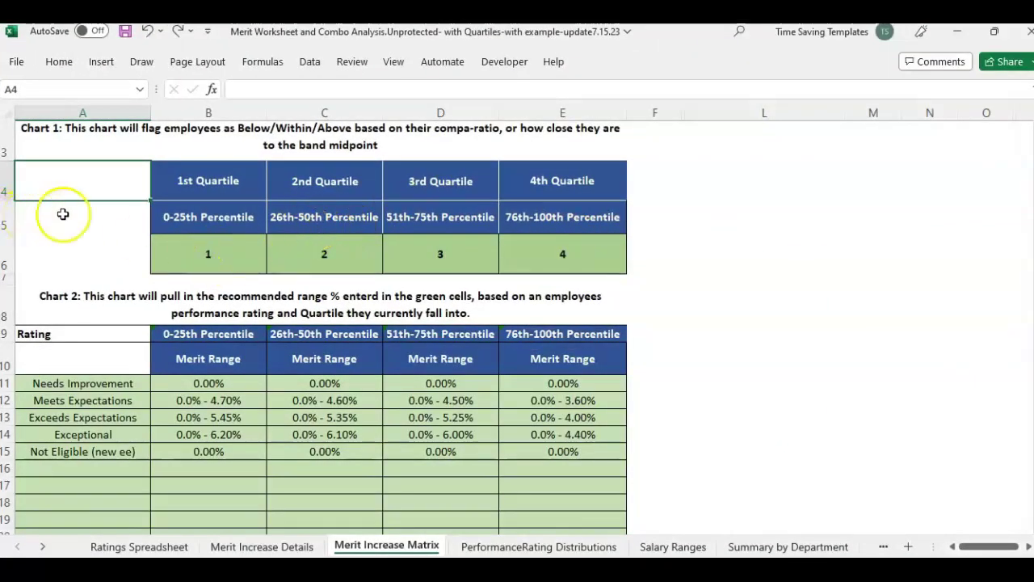
- Review the Merit Increase Matrix percentile labels in B5:E5 and the Exceeds Expectations rating
{"action": "left_click", "coordinate": [260, 217]}
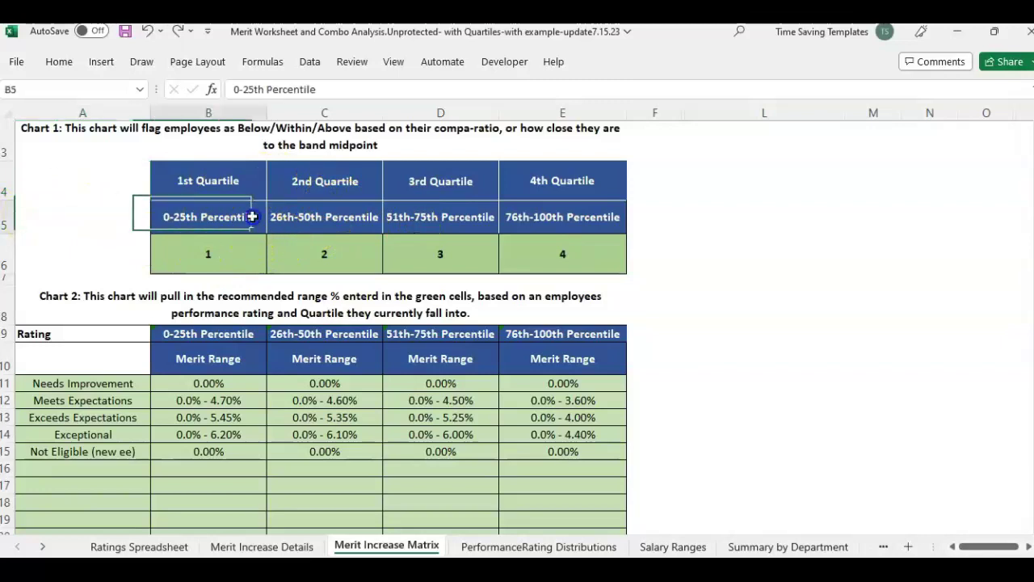
{"action": "left_click", "coordinate": [7, 220]}
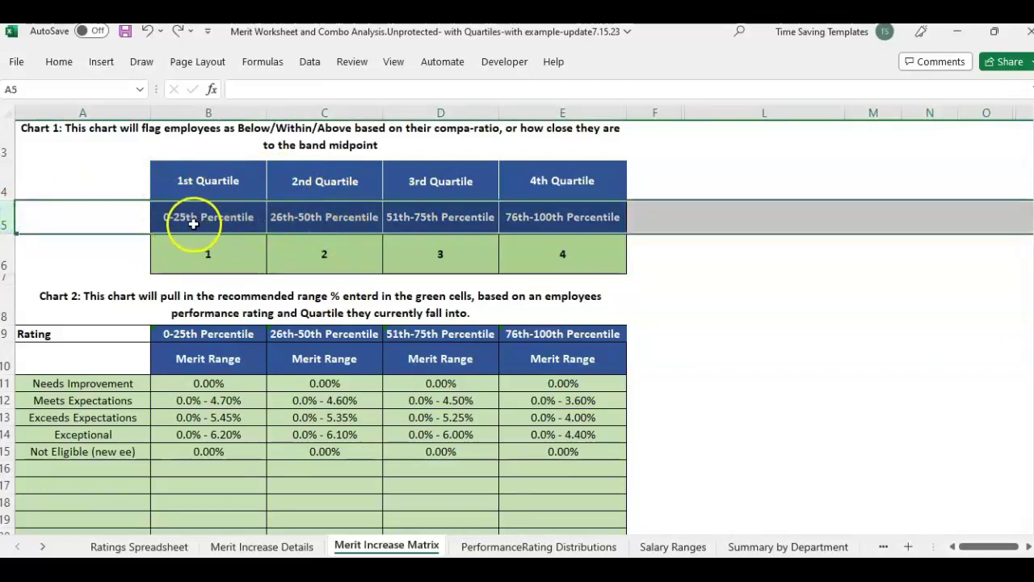
{"action": "left_click", "coordinate": [124, 219]}
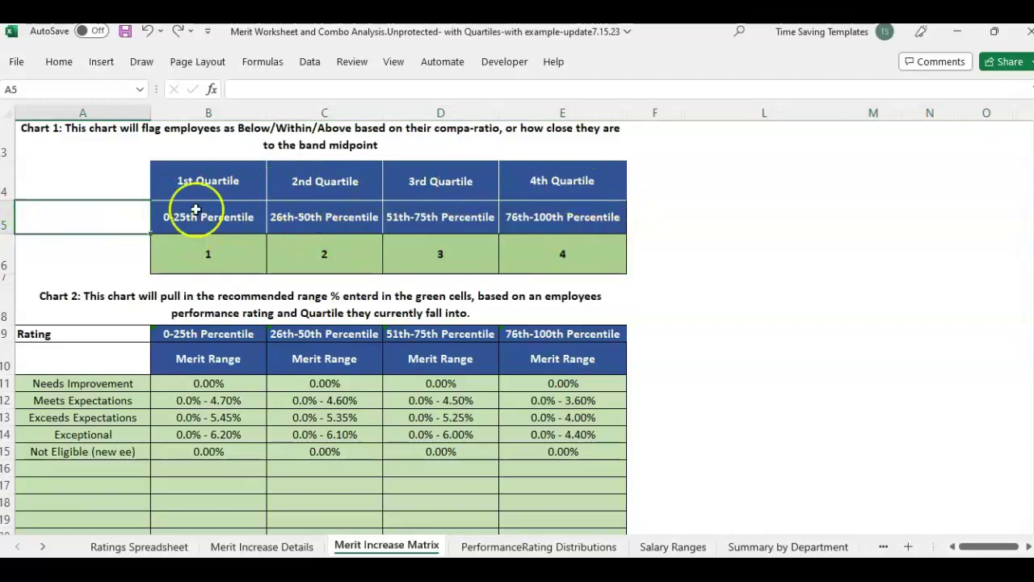
{"action": "left_click", "coordinate": [219, 228]}
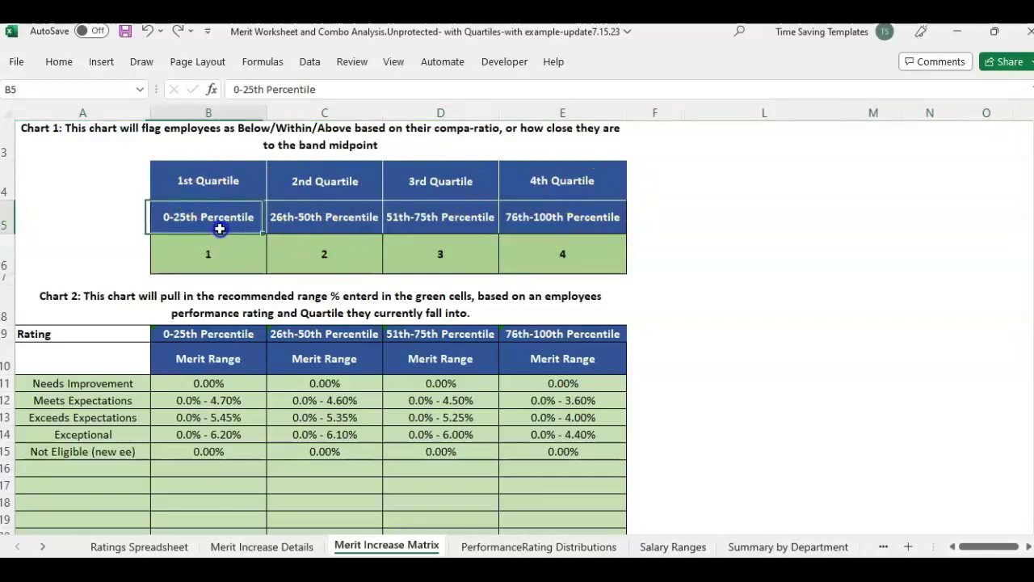
{"action": "left_click", "coordinate": [244, 180]}
{"action": "left_click", "coordinate": [238, 229]}
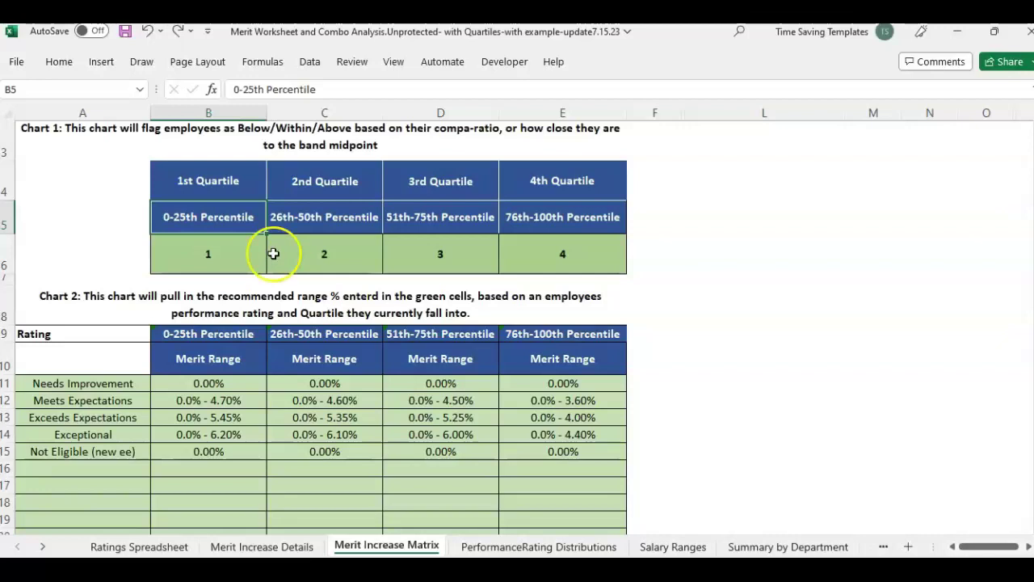
{"action": "left_click", "coordinate": [348, 223]}
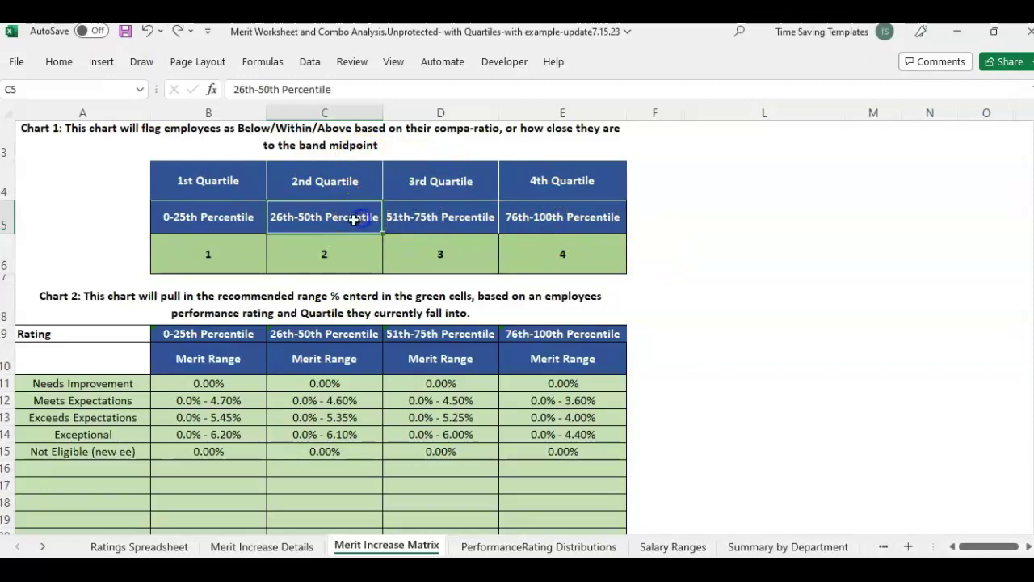
{"action": "left_click", "coordinate": [487, 212]}
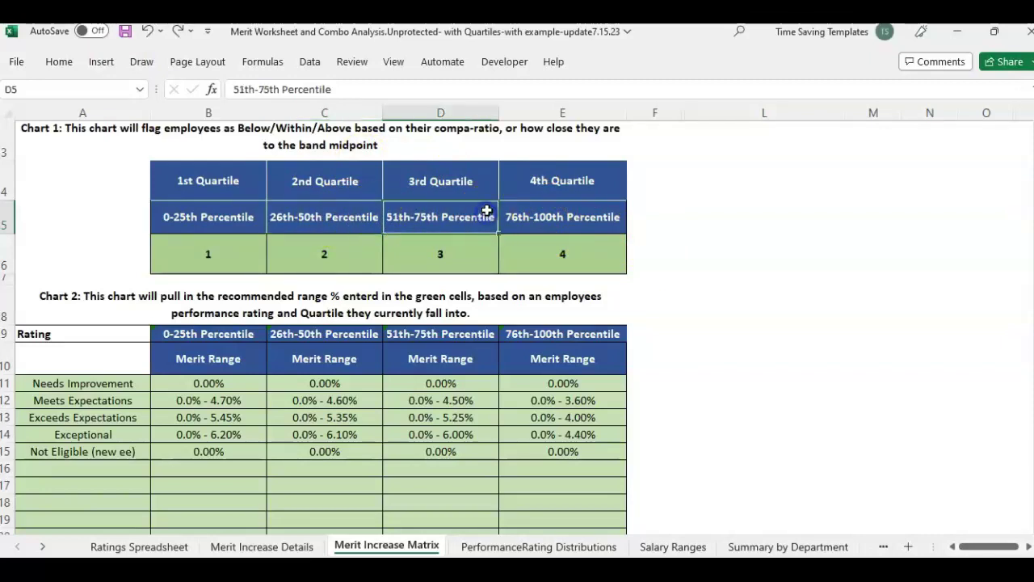
{"action": "left_click", "coordinate": [579, 227]}
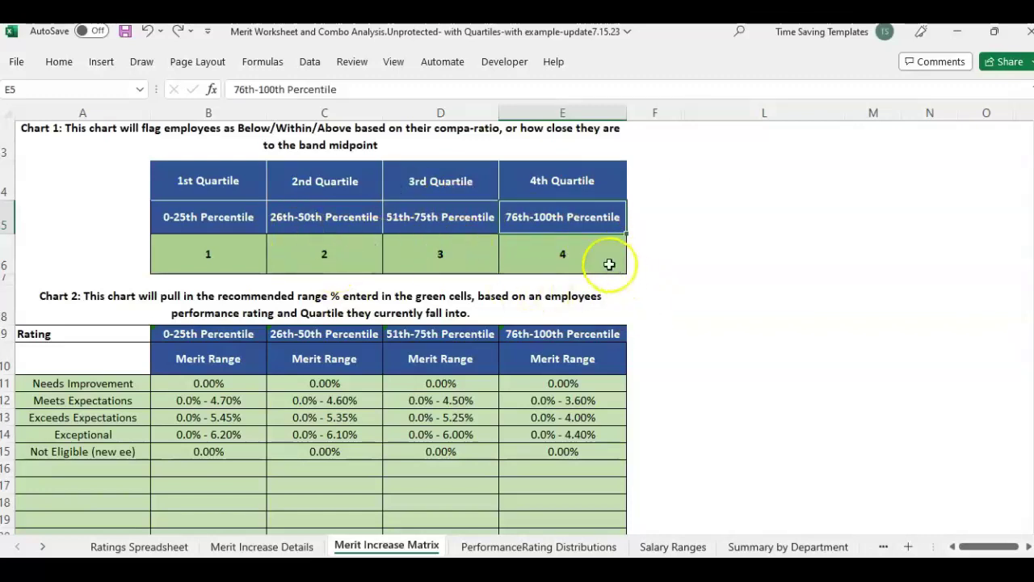
{"action": "left_click", "coordinate": [83, 417]}
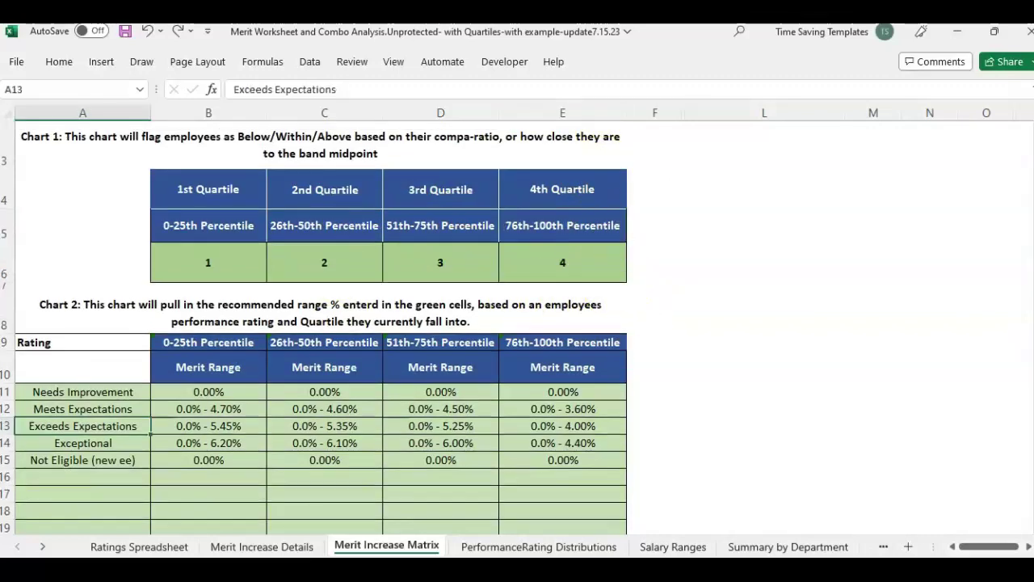
{"action": "mouse_move", "coordinate": [555, 570]}
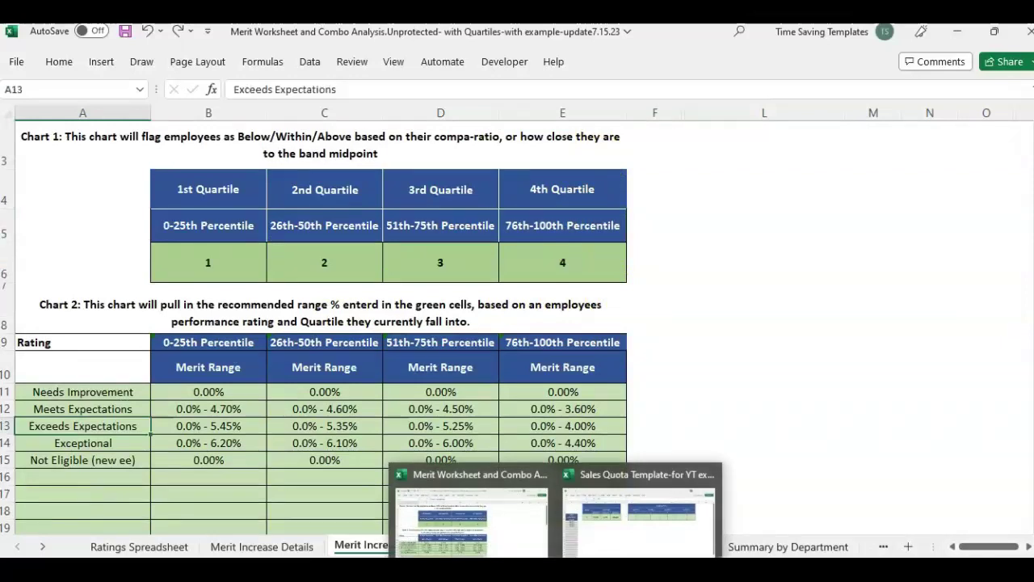
- Return to the Sales Quota Template Summary sheet and select S4 under Quartile 1
{"action": "left_click", "coordinate": [612, 526]}
{"action": "left_click", "coordinate": [533, 278]}
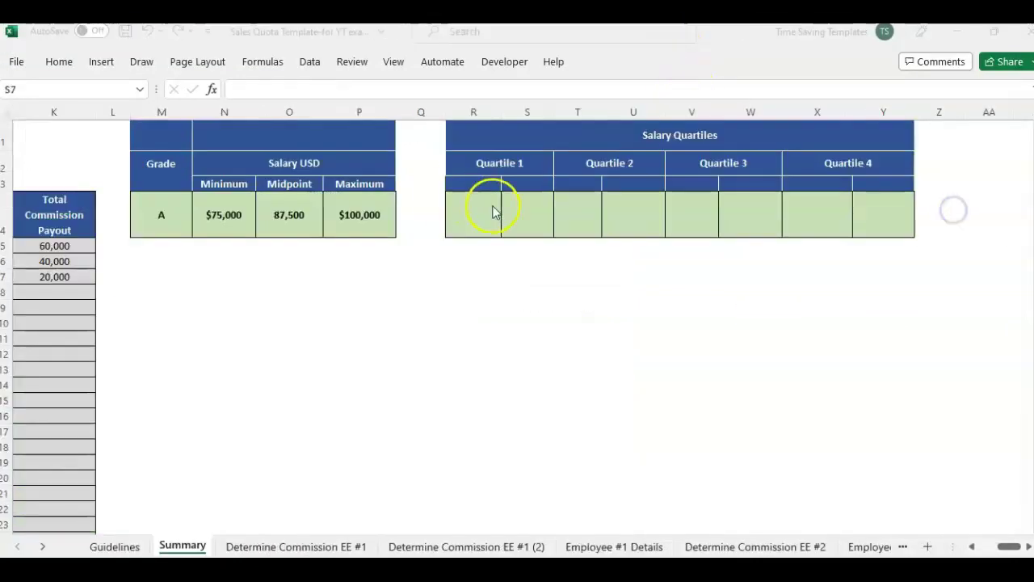
{"action": "left_click", "coordinate": [504, 230]}
{"action": "left_click", "coordinate": [526, 164]}
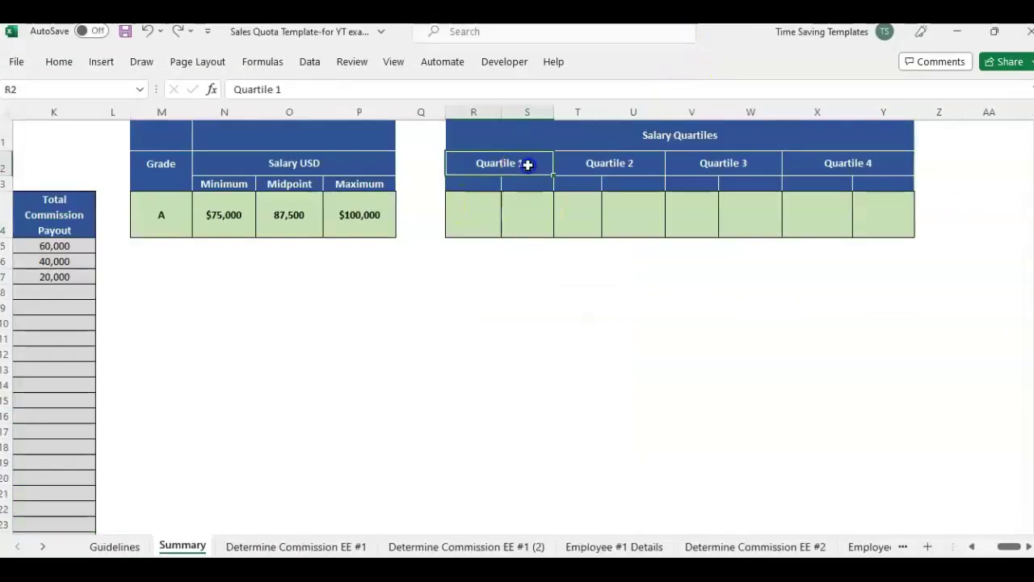
{"action": "left_click", "coordinate": [544, 215]}
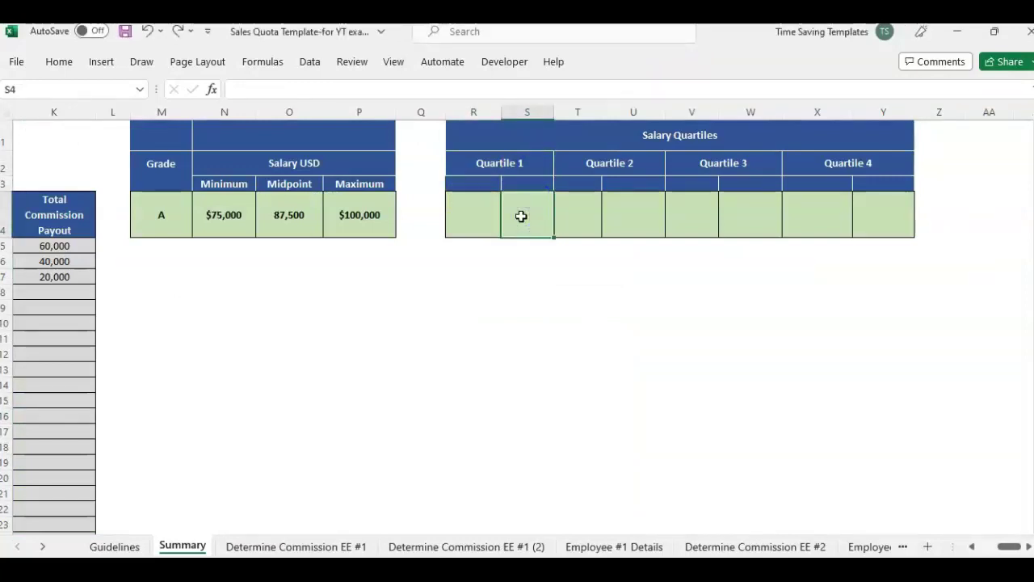
- Enter =QUARTILE.INC(N4:P4,1) in S4, giving grade A's $81,250 first quartile
{"action": "type", "text": "=quartil"}
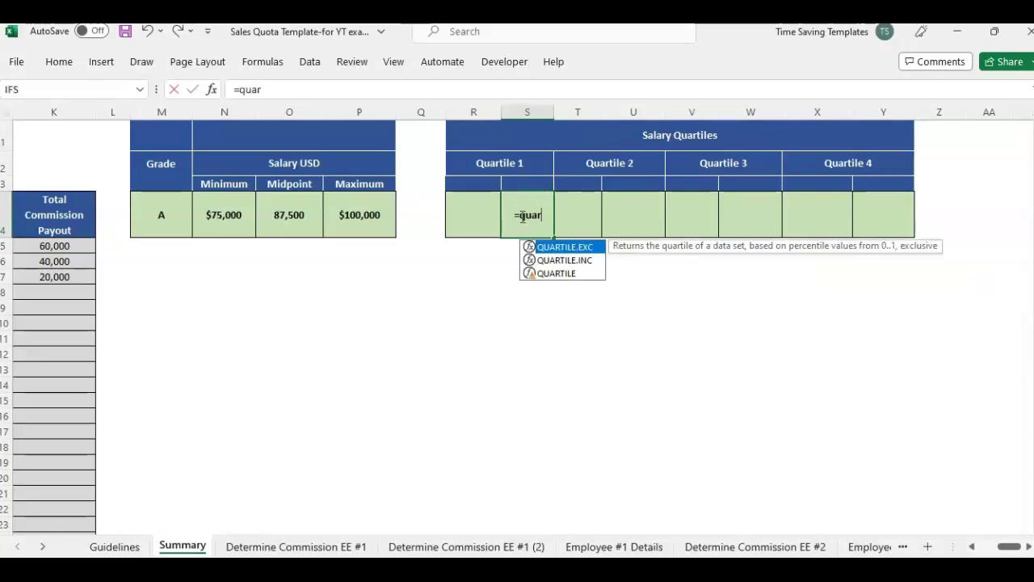
{"action": "key", "text": "BackSpace"}
{"action": "key", "text": "BackSpace"}
{"action": "key", "text": "BackSpace"}
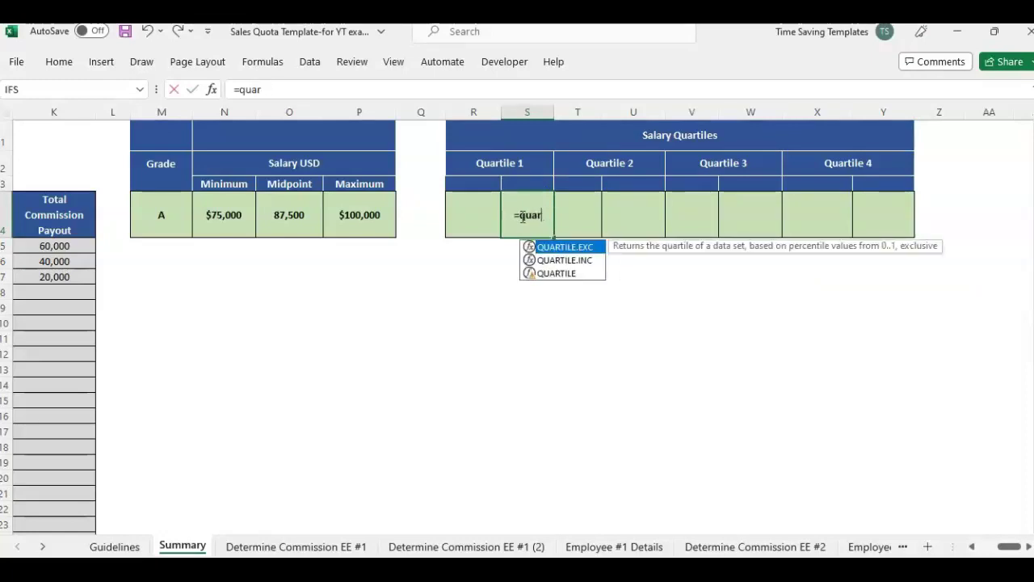
{"action": "type", "text": "tile."}
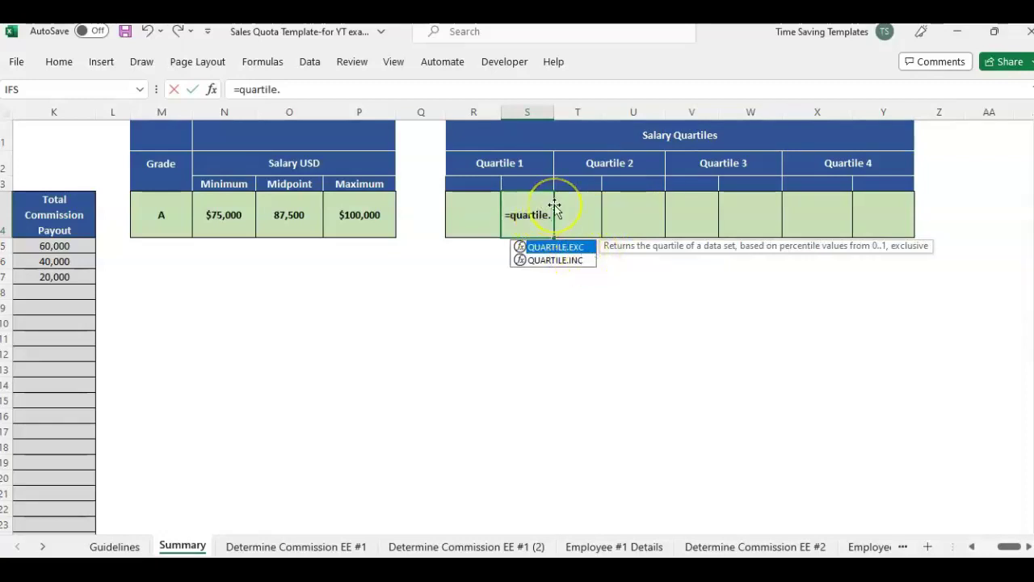
{"action": "type", "text": "inc"}
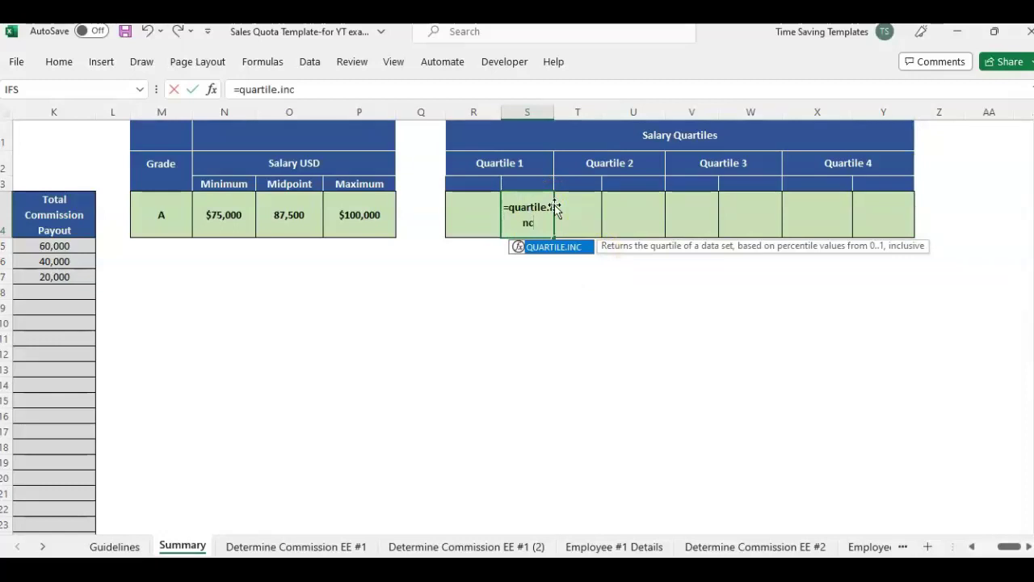
{"action": "type", "text": "("}
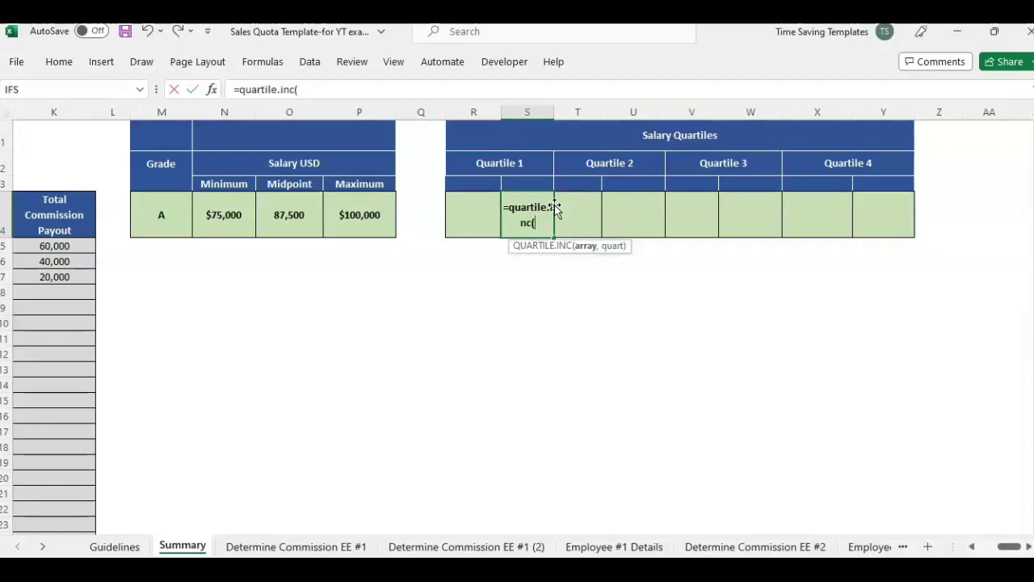
{"action": "left_click", "coordinate": [547, 220]}
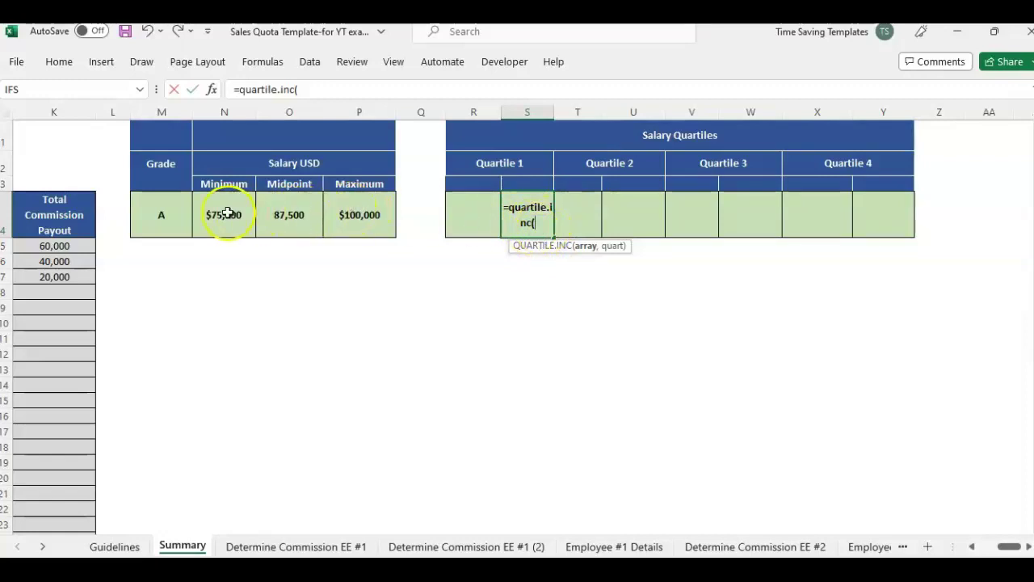
{"action": "left_click_drag", "start_coordinate": [227, 212], "coordinate": [377, 212]}
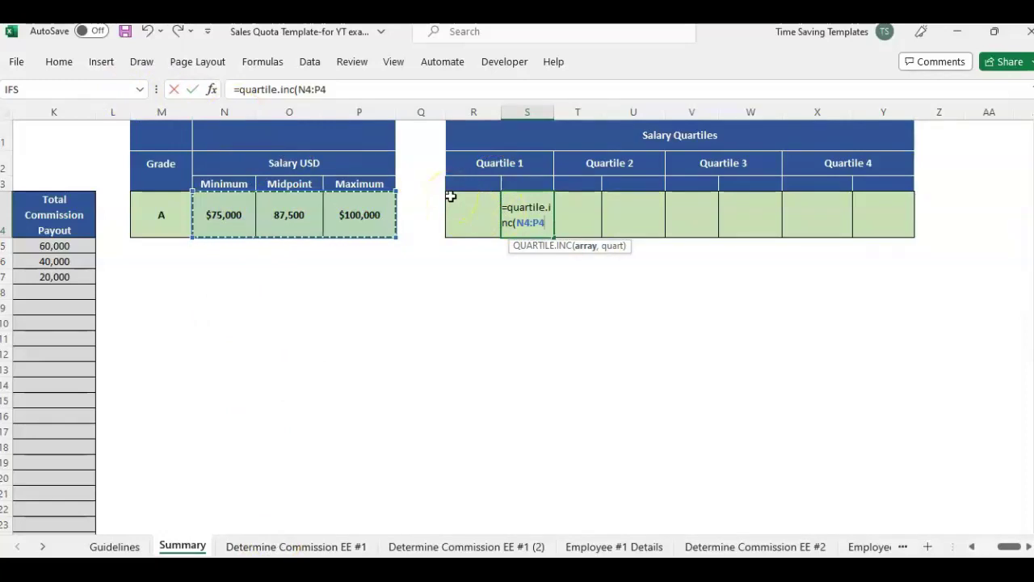
{"action": "type", "text": ",1"}
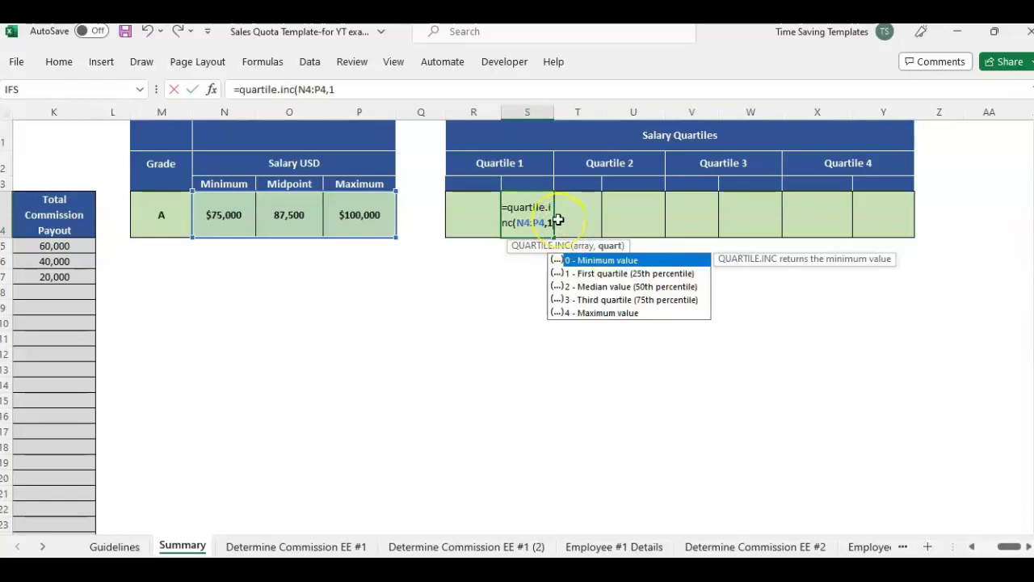
{"action": "type", "text": ")"}
{"action": "key", "text": "Return"}
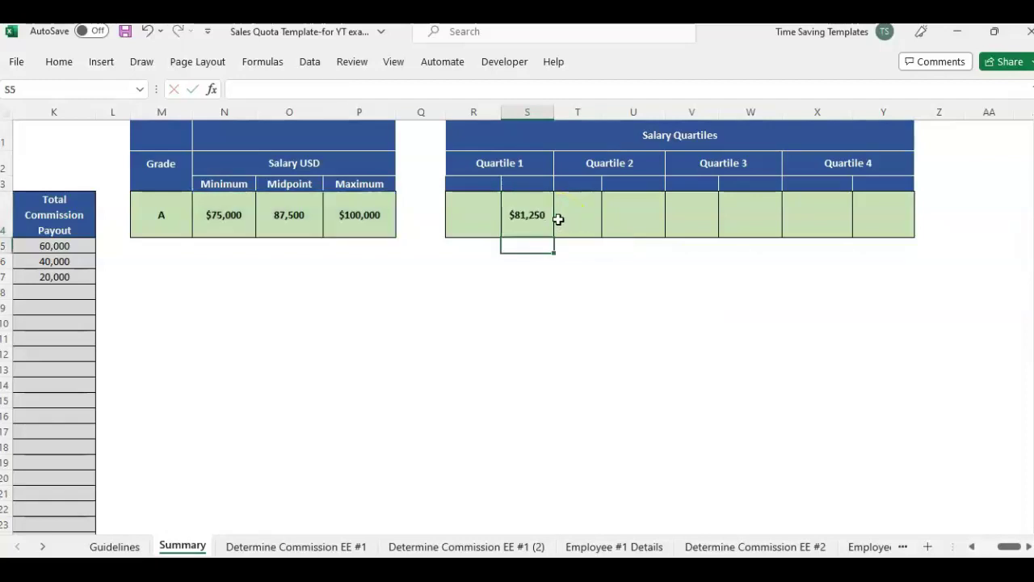
{"action": "key", "text": "Up"}
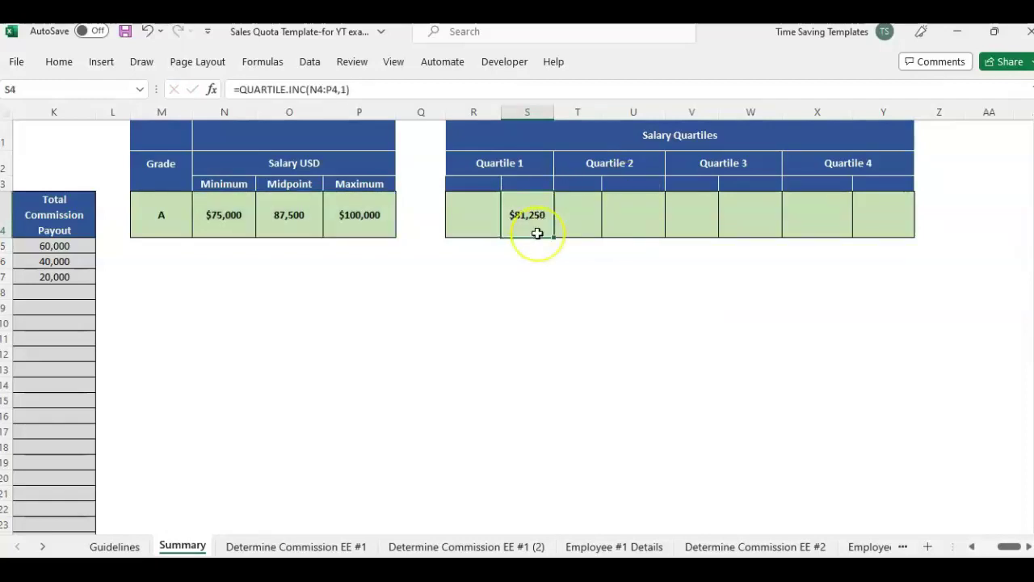
- Copy grade A's $75,000 minimum salary from N4 into R4
{"action": "left_click", "coordinate": [460, 211]}
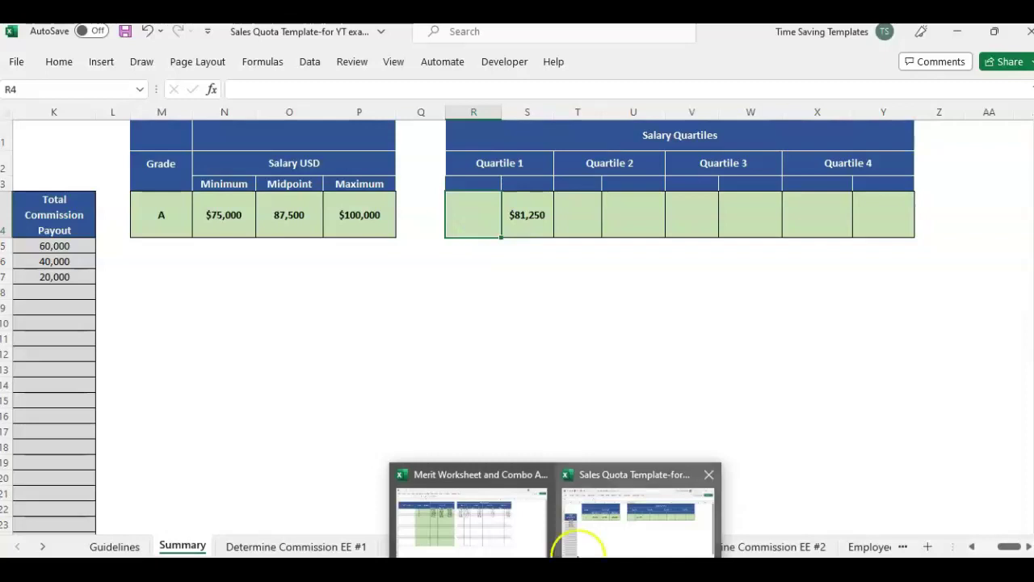
{"action": "left_click", "coordinate": [535, 185]}
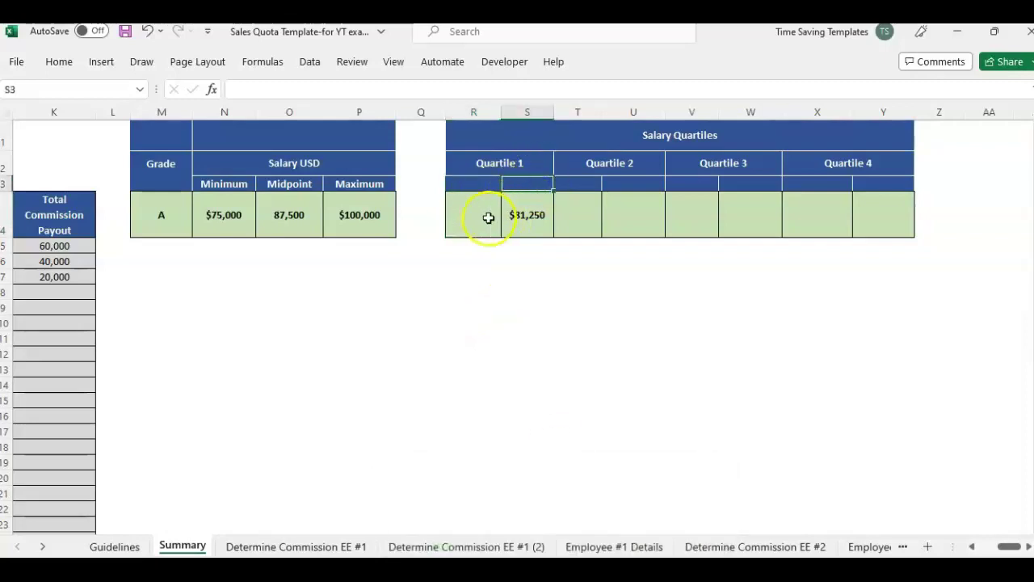
{"action": "left_click", "coordinate": [227, 215]}
{"action": "left_click", "coordinate": [467, 212]}
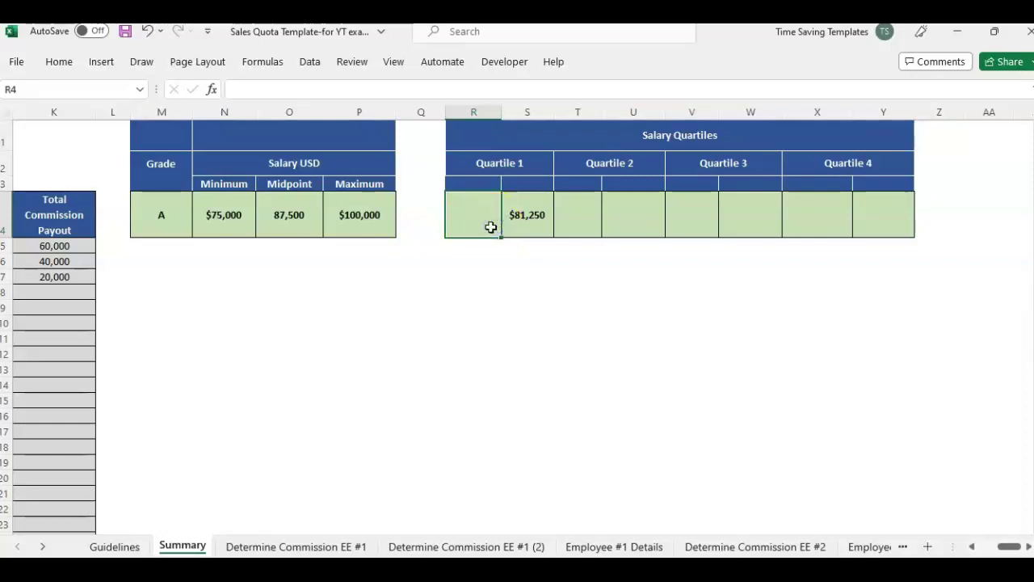
{"action": "key", "text": "Left"}
{"action": "key", "text": "Left"}
{"action": "key", "text": "Left"}
{"action": "key", "text": "Left"}
{"action": "key", "text": "Right"}
{"action": "key", "text": "Right"}
{"action": "key", "text": "Right"}
{"action": "key", "text": "Right"}
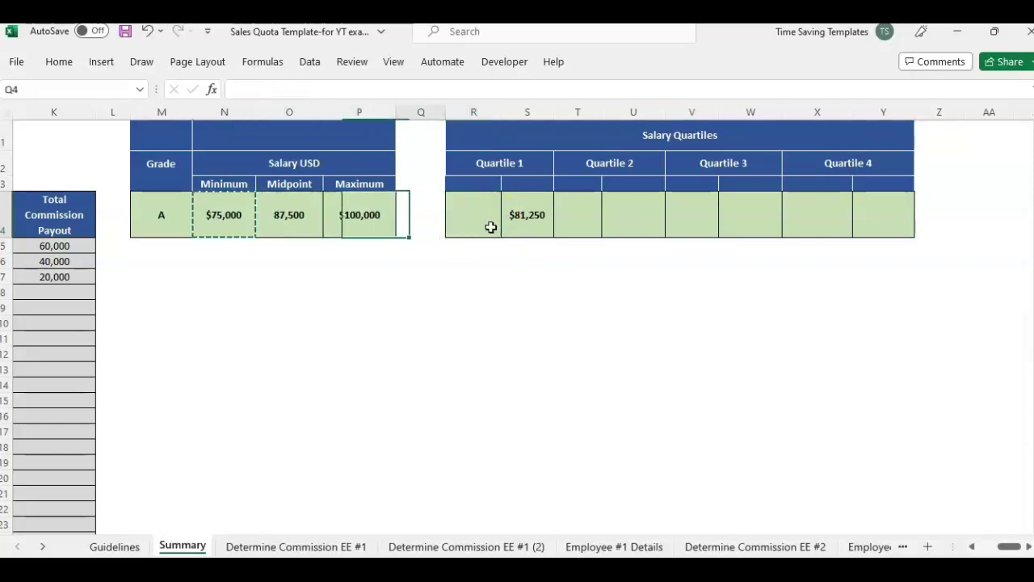
{"action": "type", "text": "$75,000"}
{"action": "key", "text": "Right"}
{"action": "key", "text": "Left"}
{"action": "key", "text": "Left"}
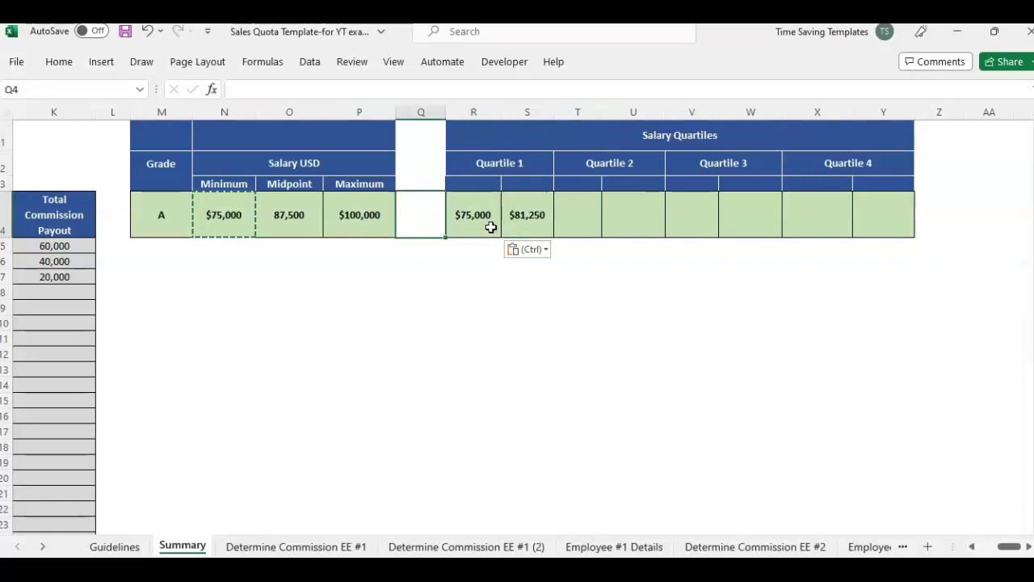
{"action": "key", "text": "Right"}
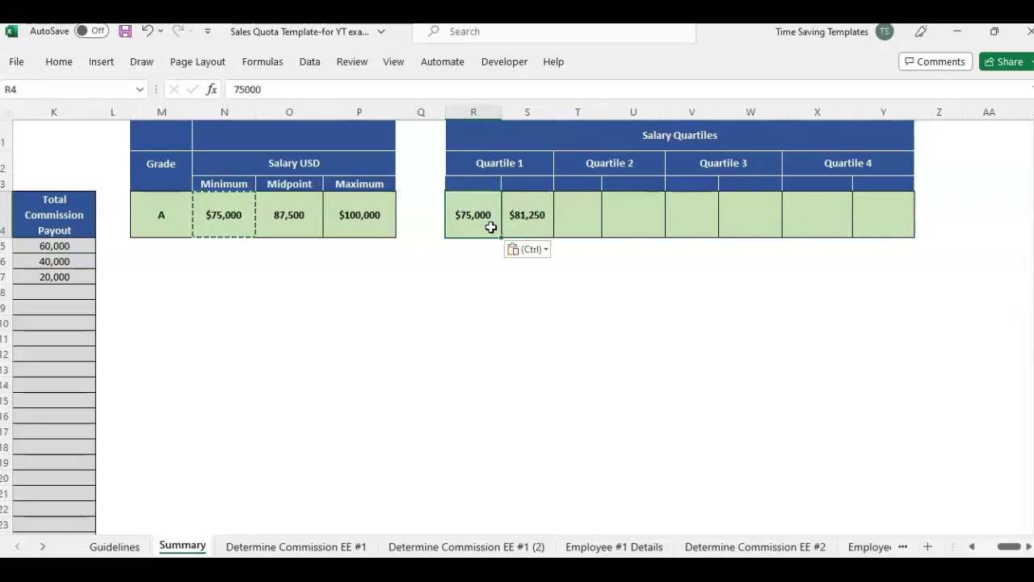
- Review the Quartile 1 and Quartile 2 cells S4 through U4, then select R3 for subheadings
{"action": "left_click", "coordinate": [537, 226]}
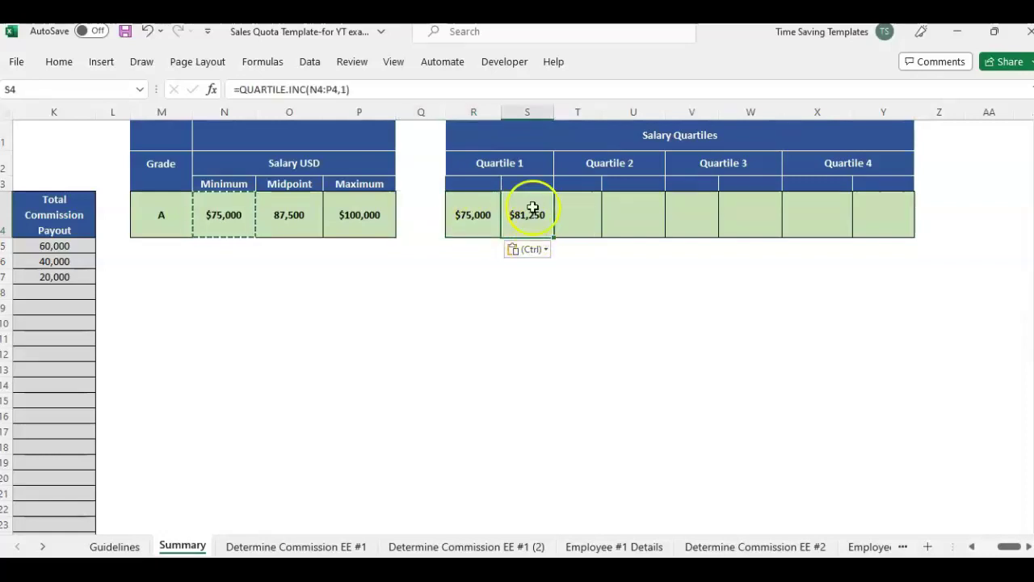
{"action": "left_click", "coordinate": [509, 158]}
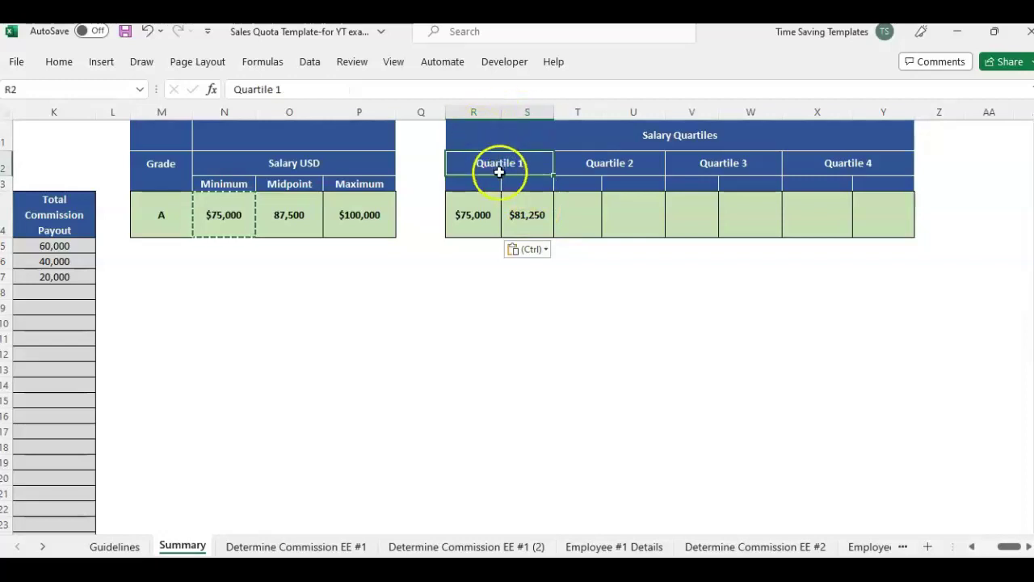
{"action": "left_click", "coordinate": [565, 218]}
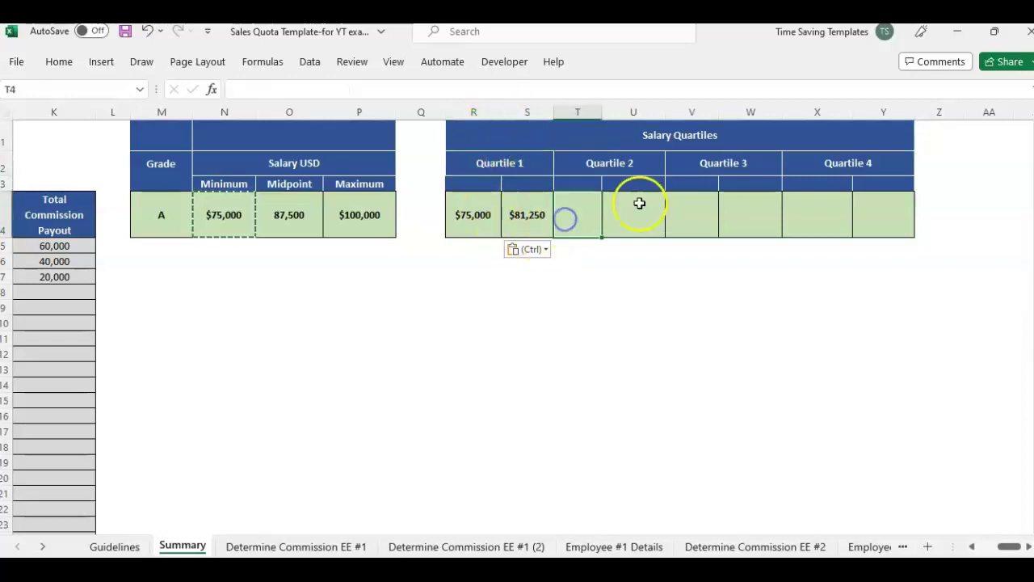
{"action": "left_click", "coordinate": [635, 203]}
{"action": "left_click", "coordinate": [622, 195]}
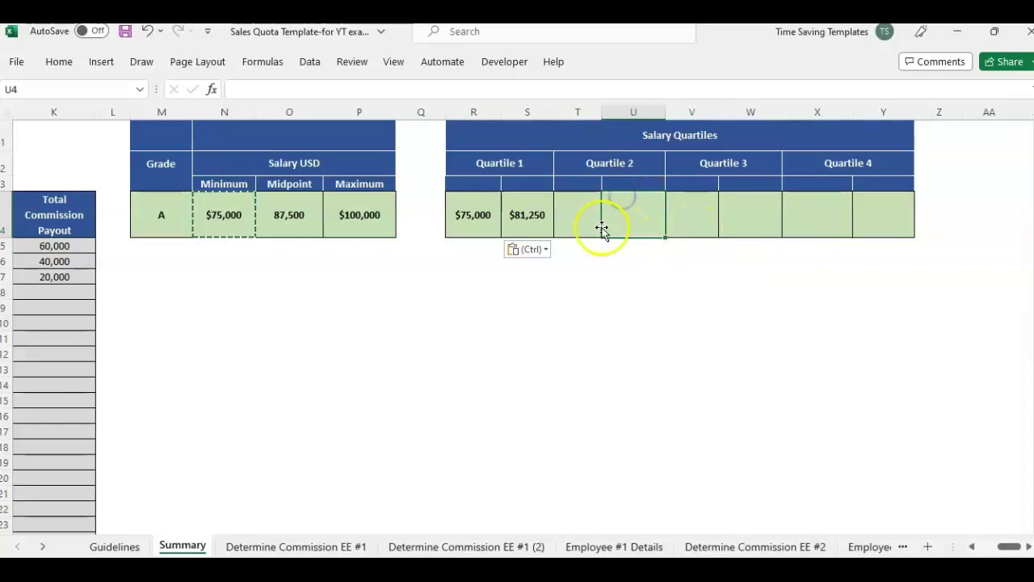
{"action": "left_click", "coordinate": [585, 220]}
{"action": "left_click", "coordinate": [652, 219]}
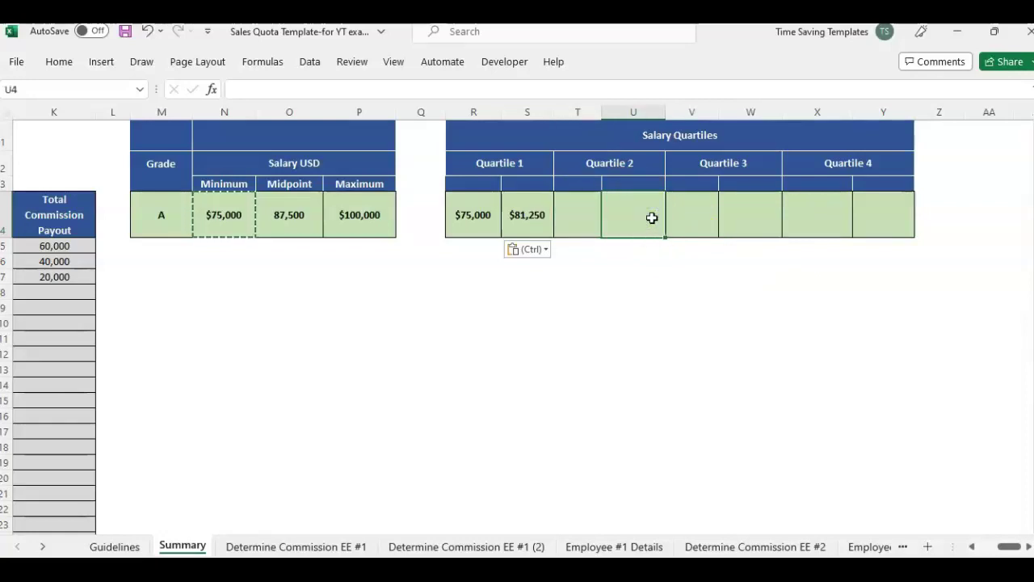
{"action": "left_click", "coordinate": [641, 111]}
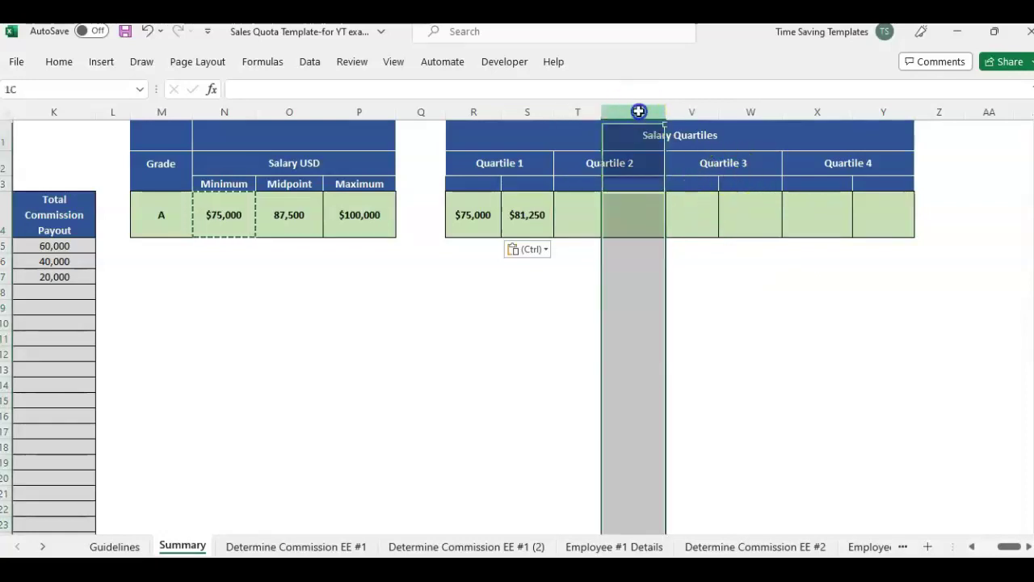
{"action": "left_click", "coordinate": [638, 230]}
{"action": "left_click", "coordinate": [652, 111]}
{"action": "left_click", "coordinate": [636, 198]}
{"action": "left_click", "coordinate": [469, 181]}
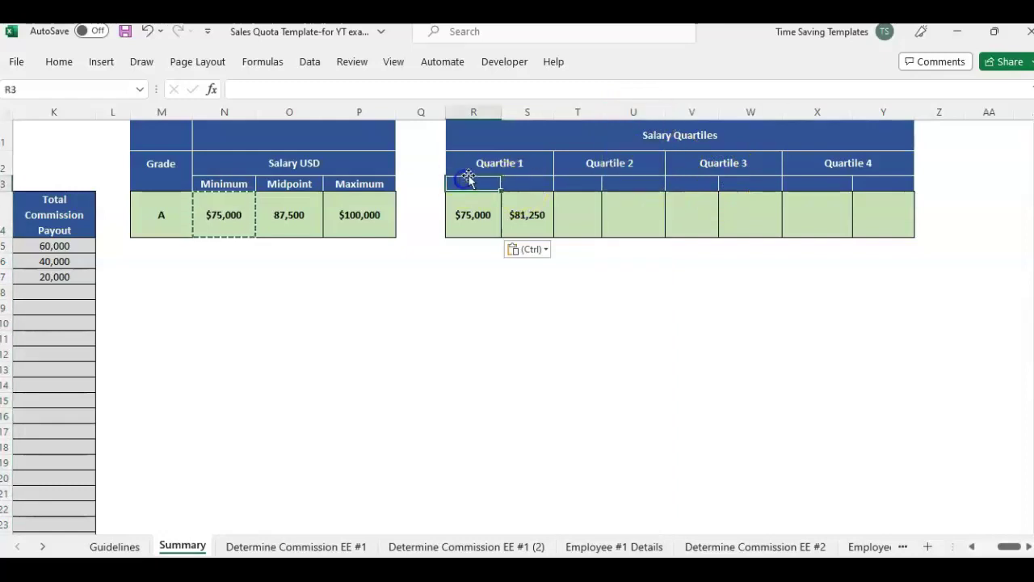
- Add To and From subheadings in row 3 beneath the quartile headings
{"action": "type", "text": "To"}
{"action": "key", "text": "Tab"}
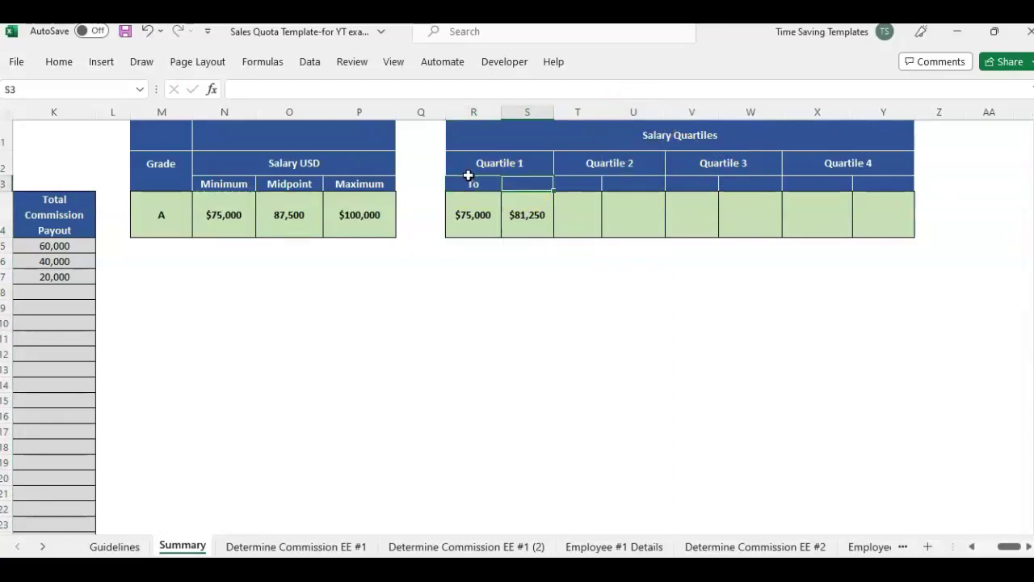
{"action": "key", "text": "Tab"}
{"action": "type", "text": "To"}
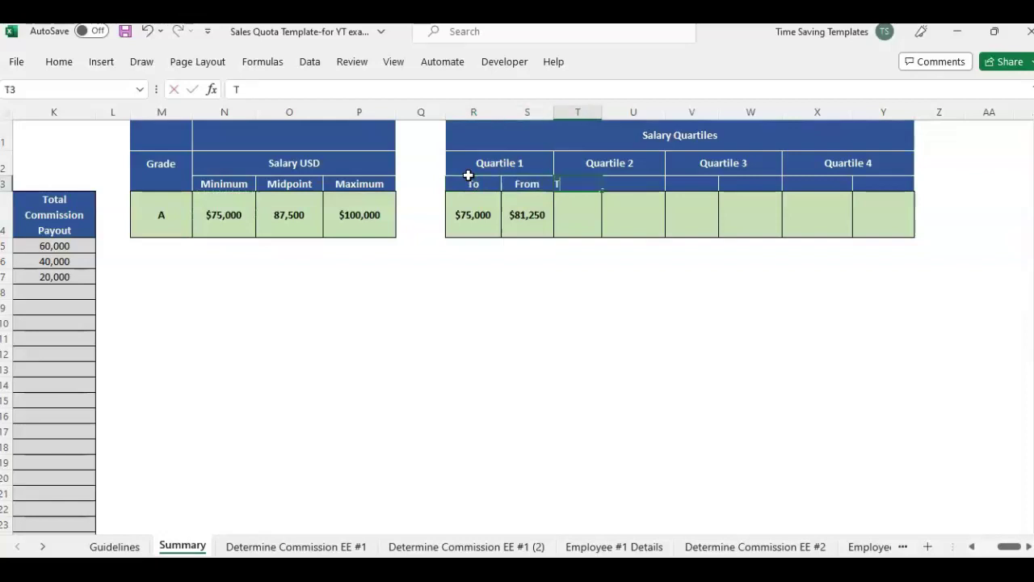
{"action": "key", "text": "Tab"}
{"action": "type", "text": "From"}
{"action": "key", "text": "Return"}
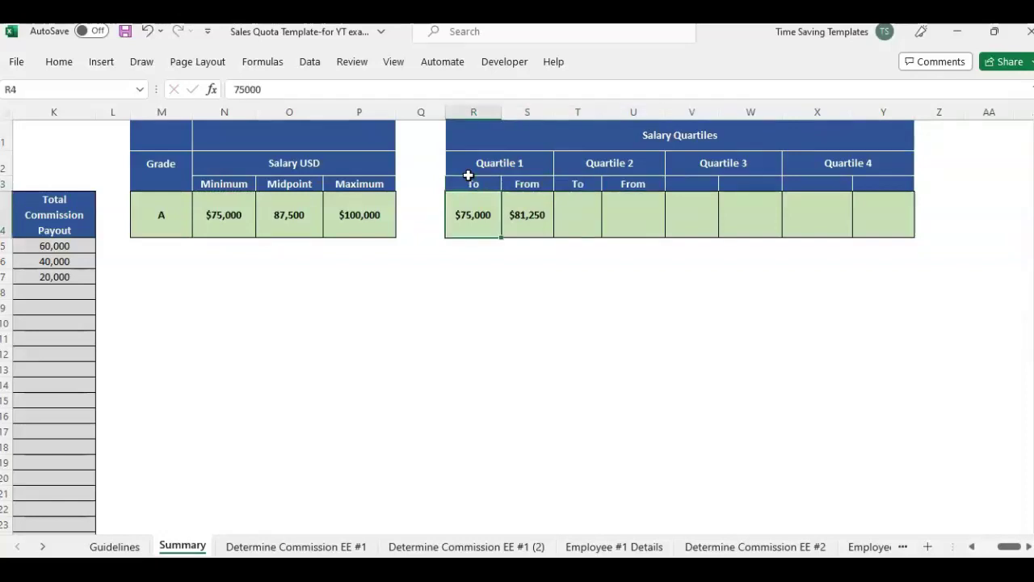
{"action": "left_click", "coordinate": [606, 185]}
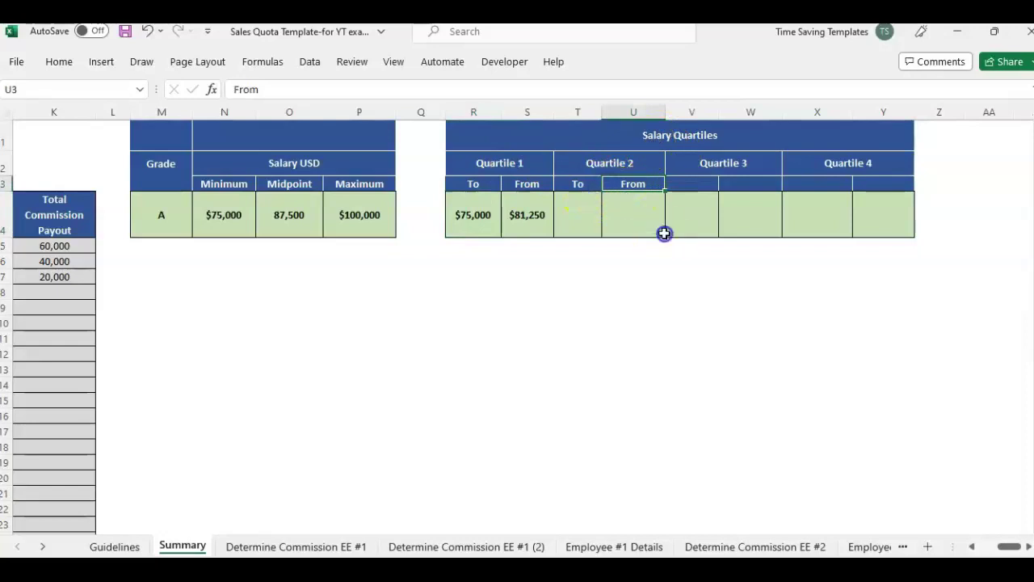
- Enter =QUARTILE.INC(N4:P4,2) in U4 for grade A's $87,500 median
{"action": "left_click", "coordinate": [655, 204]}
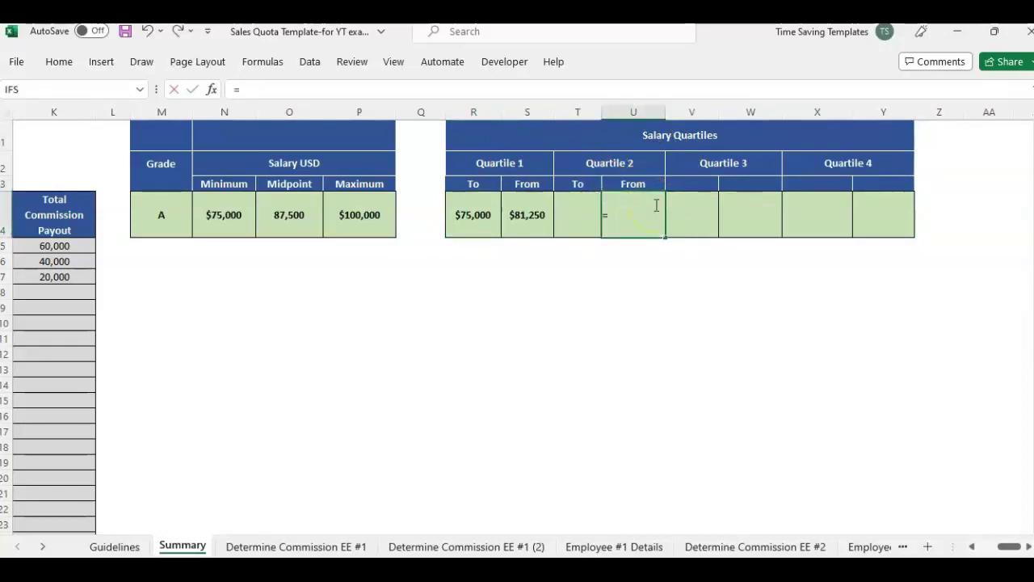
{"action": "type", "text": "=quartile.inc("}
{"action": "left_click_drag", "start_coordinate": [221, 217], "coordinate": [342, 220]}
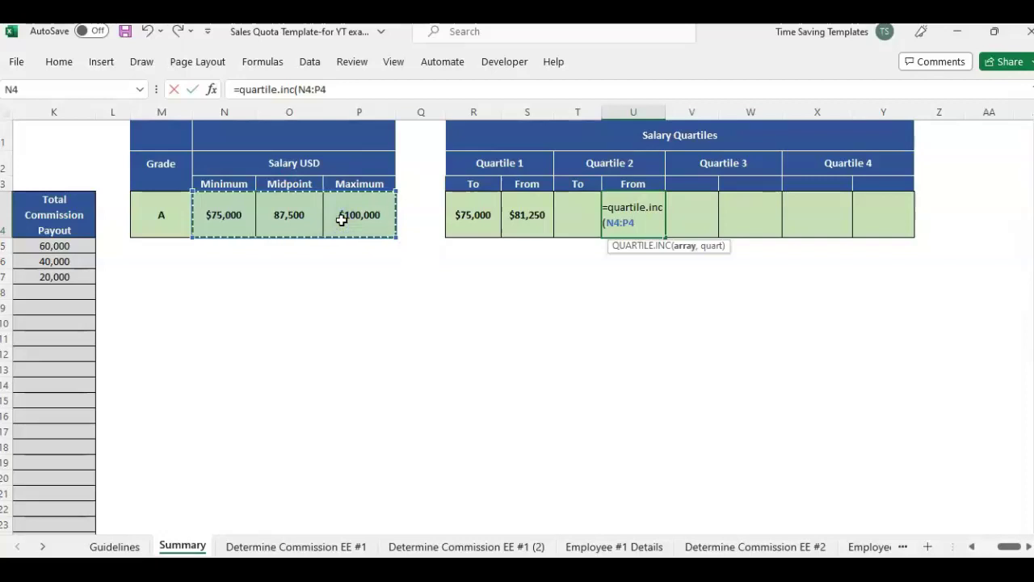
{"action": "type", "text": ","}
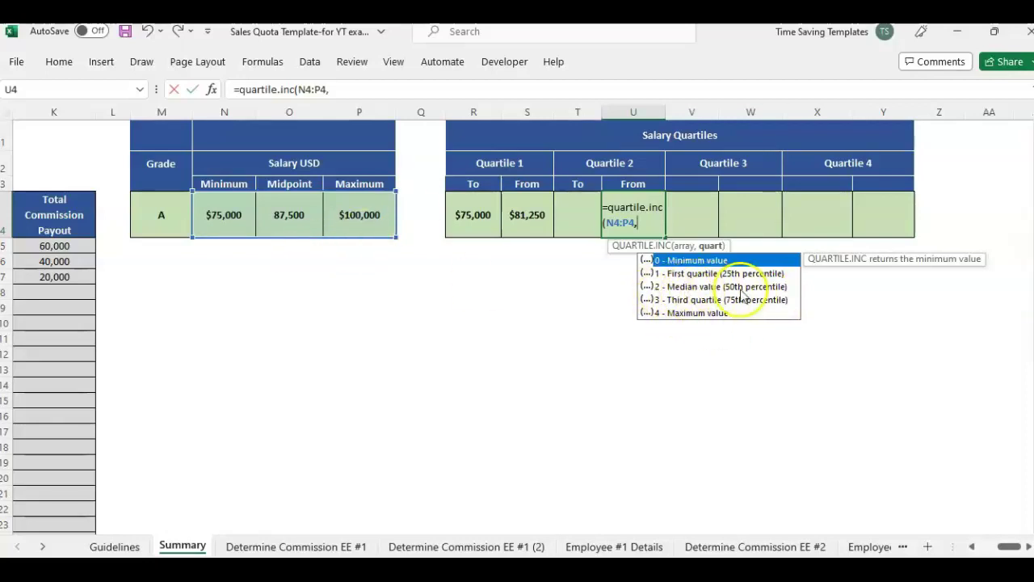
{"action": "type", "text": "2)"}
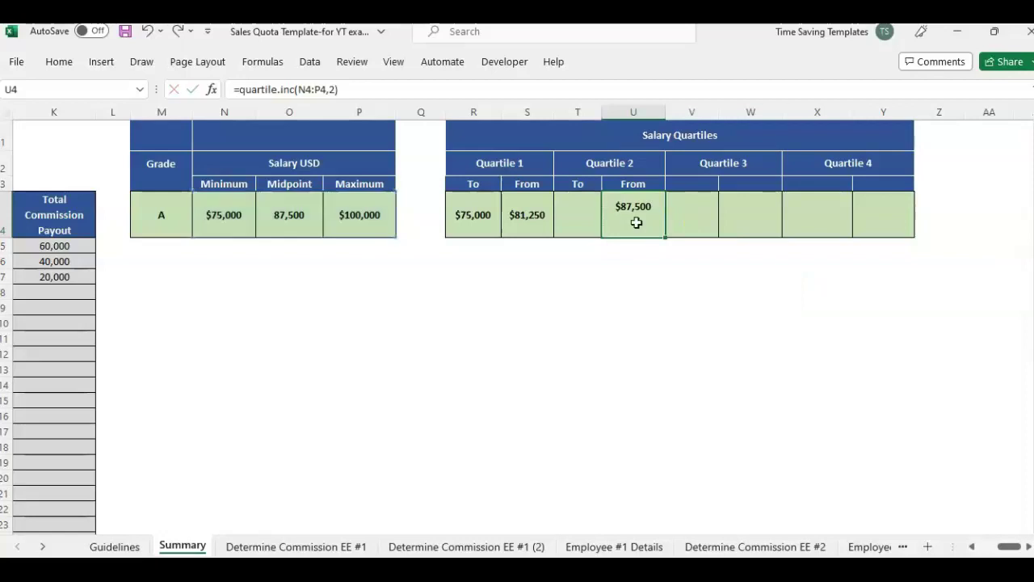
{"action": "key", "text": "Return"}
- Enter =QUARTILE.INC(N4:P4,3) in W4 for grade A's $93,750 third quartile
{"action": "left_click", "coordinate": [636, 220]}
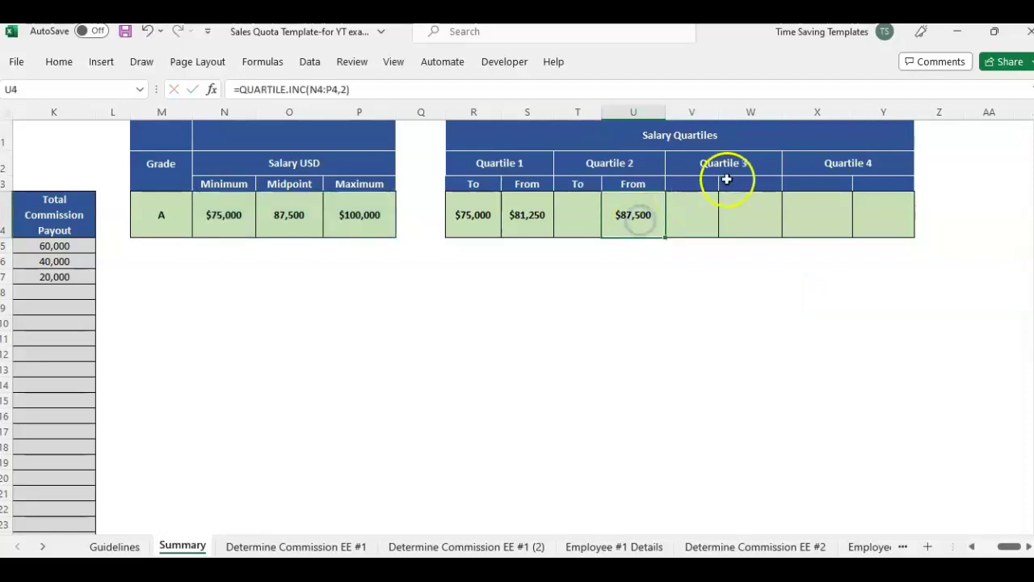
{"action": "left_click", "coordinate": [750, 227]}
{"action": "type", "text": "=quartile.inc("}
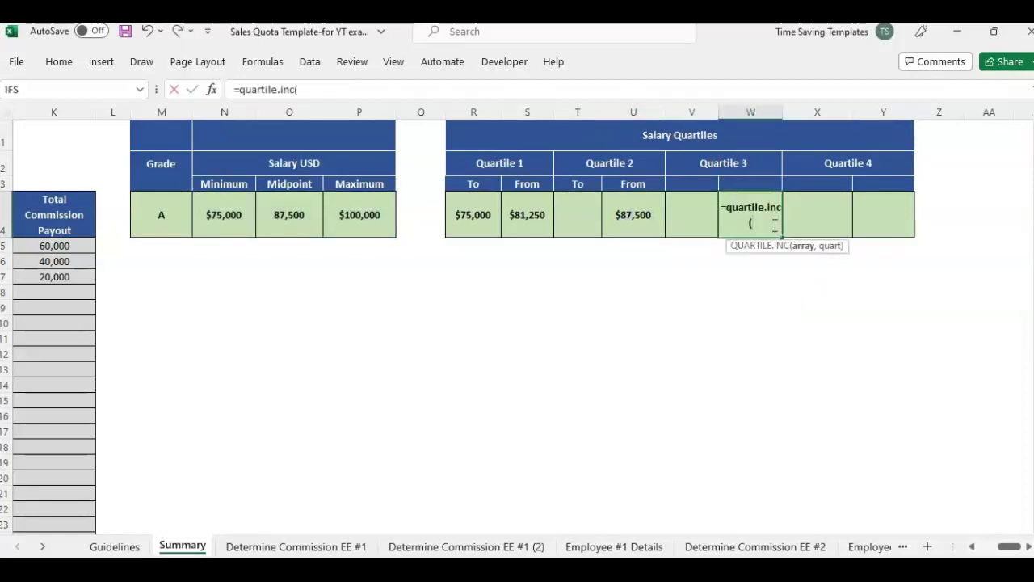
{"action": "left_click_drag", "start_coordinate": [208, 219], "coordinate": [358, 219]}
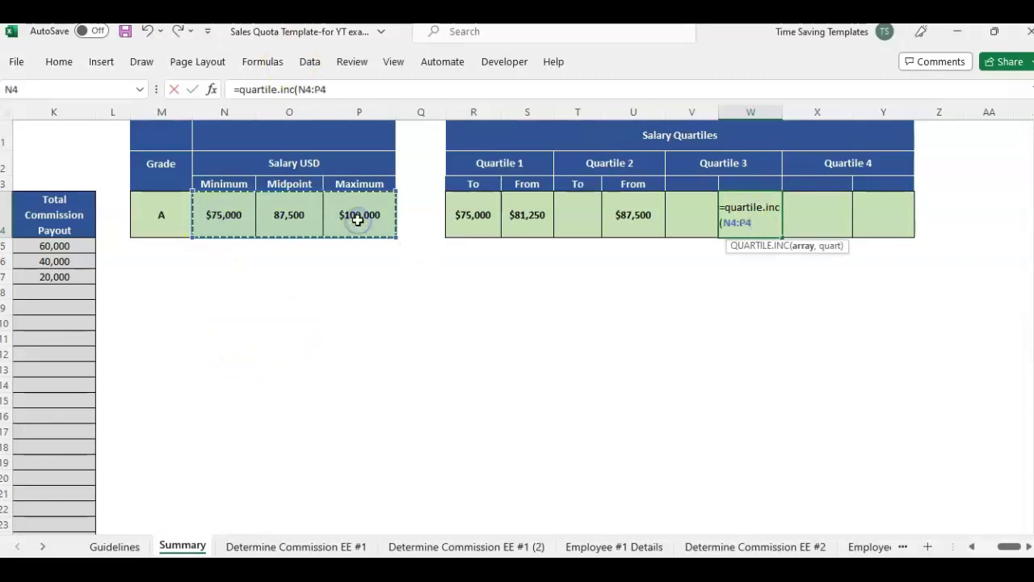
{"action": "type", "text": ",3"}
{"action": "left_click", "coordinate": [873, 215]}
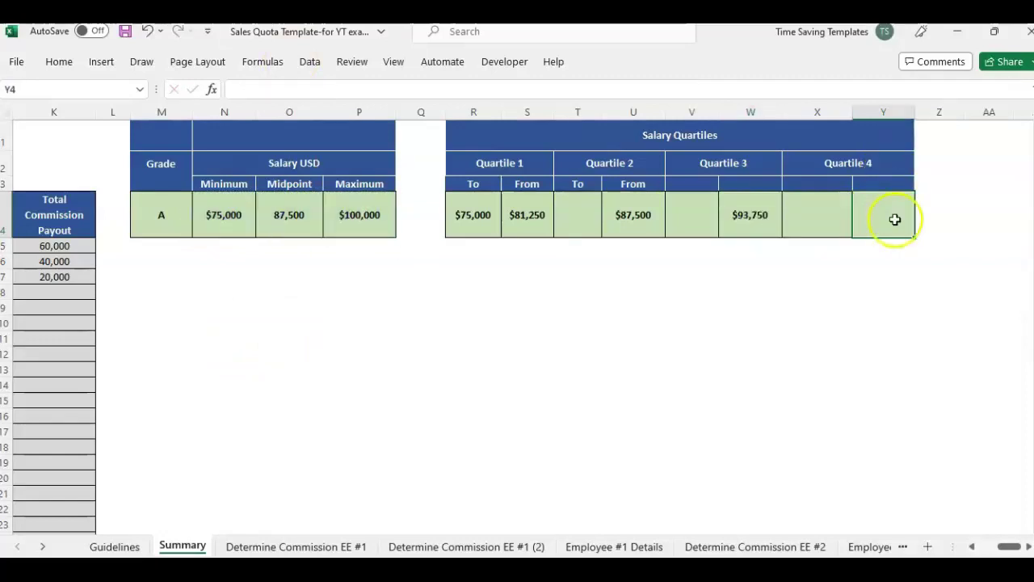
- Copy grade A's $100,000 maximum from P4 into Y4 and widen column T
{"action": "left_click", "coordinate": [362, 207]}
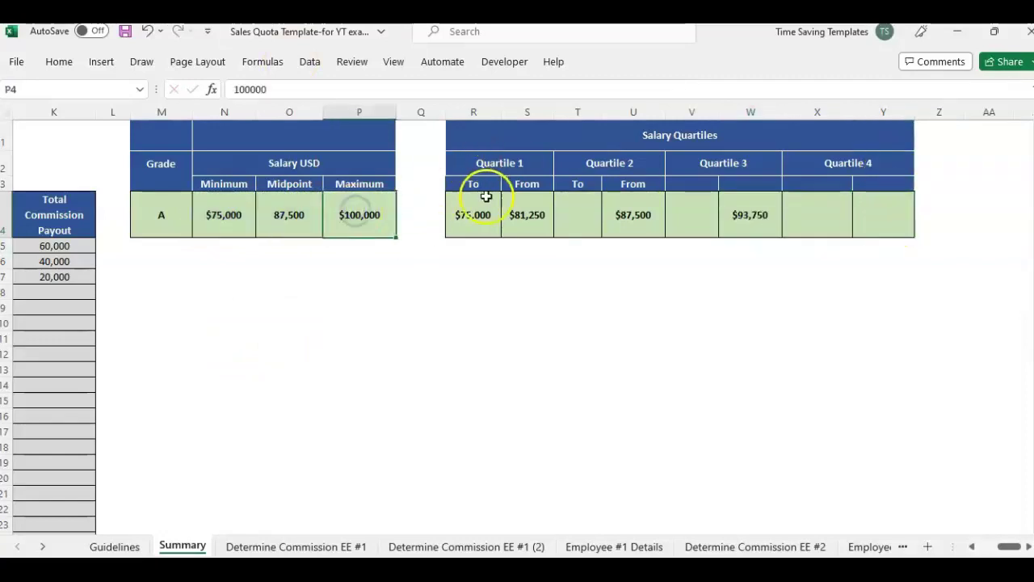
{"action": "key", "text": "ctrl+c"}
{"action": "left_click", "coordinate": [869, 228]}
{"action": "key", "text": "ctrl+v"}
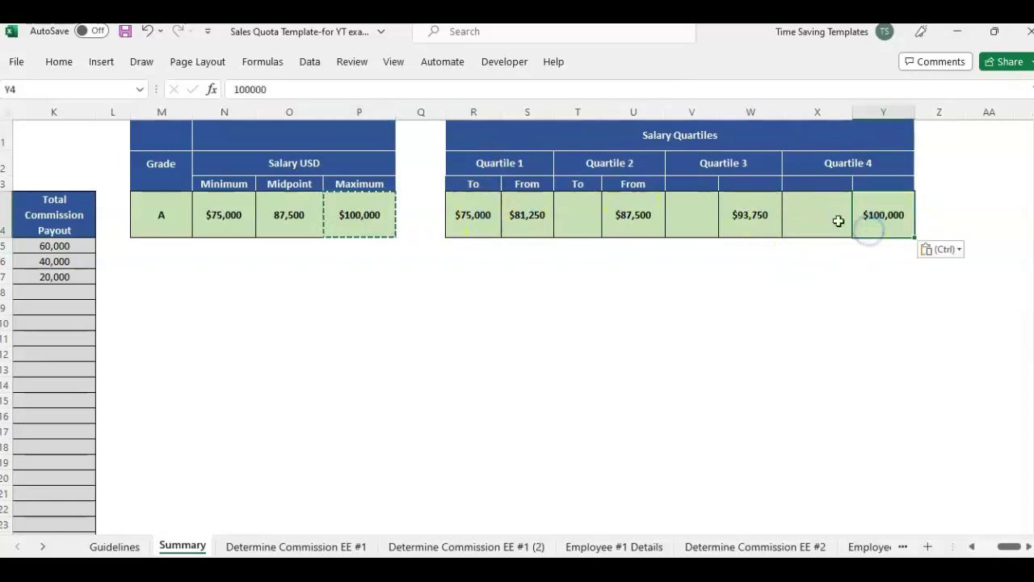
{"action": "left_click", "coordinate": [822, 224]}
{"action": "left_click", "coordinate": [683, 221]}
{"action": "left_click", "coordinate": [573, 221]}
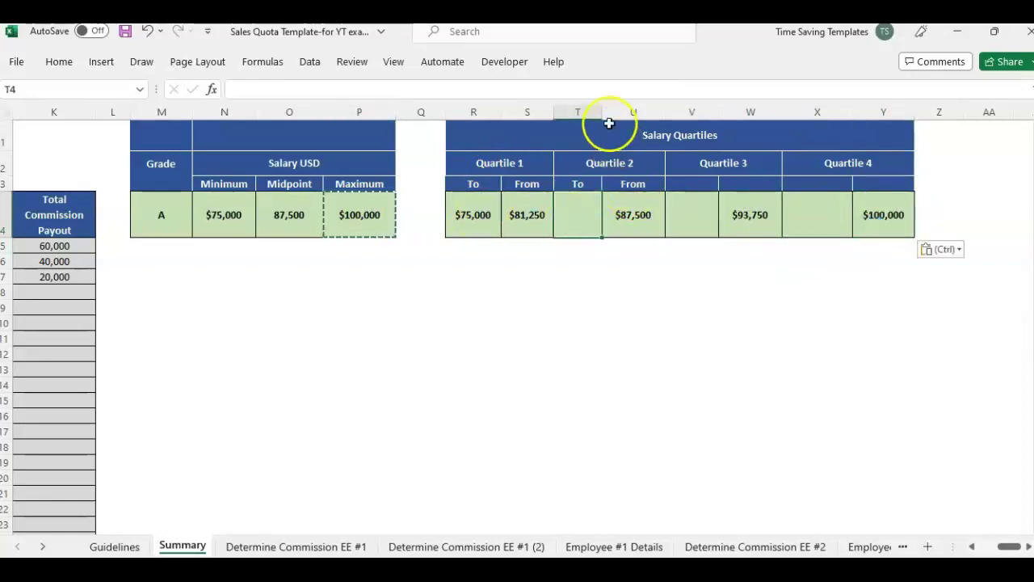
{"action": "left_click_drag", "start_coordinate": [604, 111], "coordinate": [610, 111]}
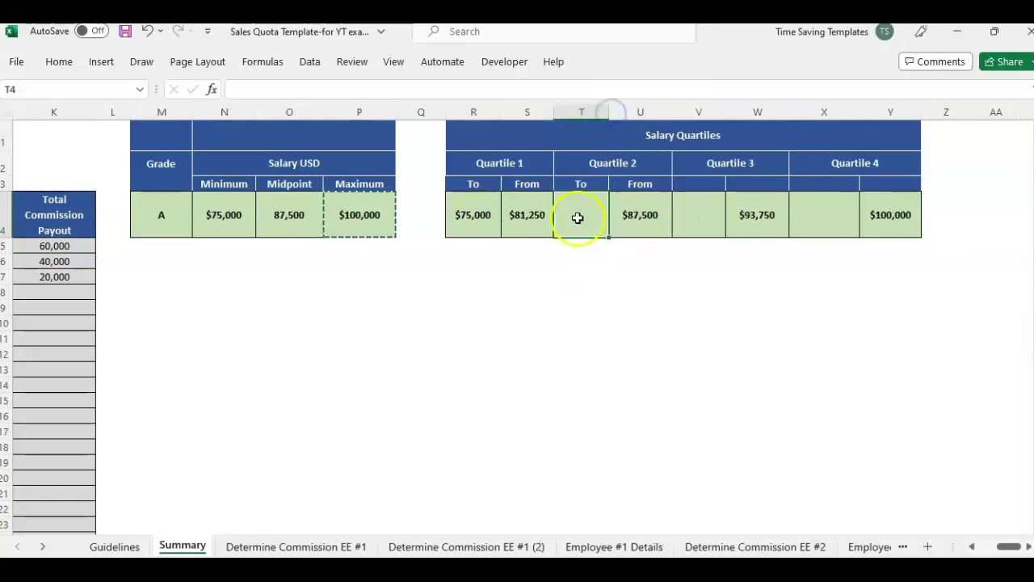
- Set T4 to =S4+1 so Quartile 2 starts at $81,251
{"action": "left_click", "coordinate": [527, 215]}
{"action": "left_click", "coordinate": [570, 215]}
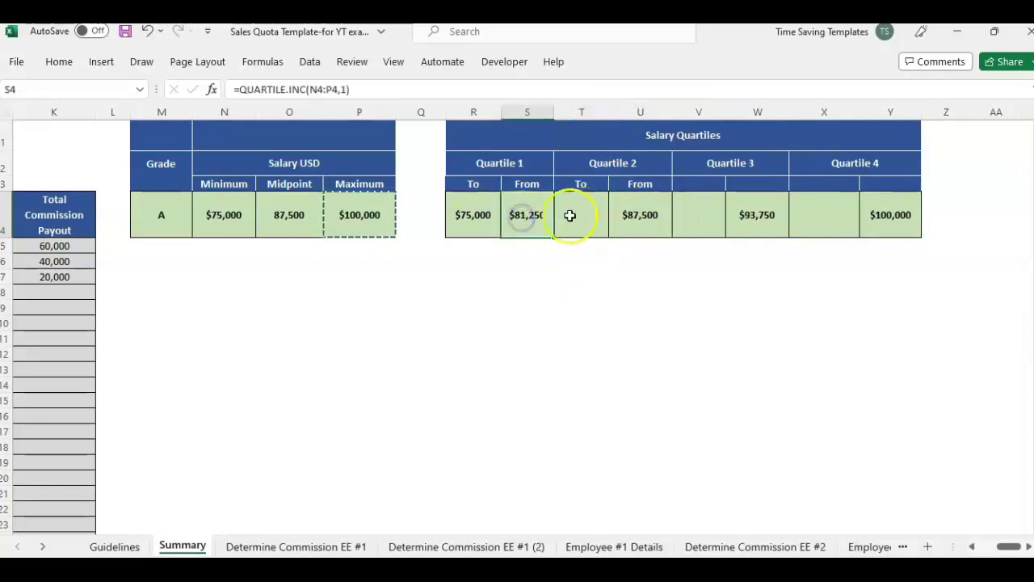
{"action": "left_click", "coordinate": [528, 223]}
{"action": "left_click", "coordinate": [652, 230]}
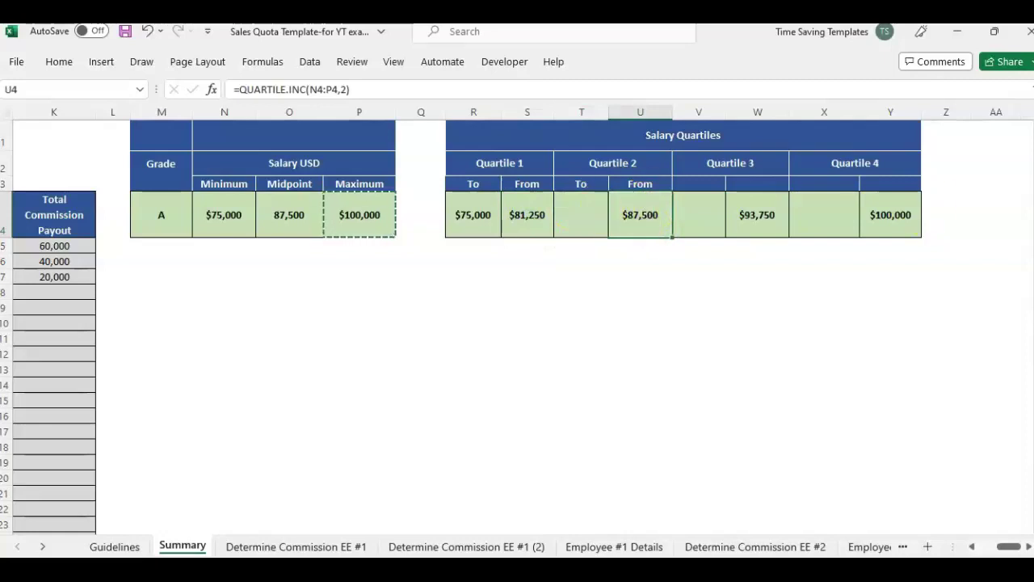
{"action": "left_click", "coordinate": [556, 203]}
{"action": "type", "text": "="}
{"action": "key", "text": "Left"}
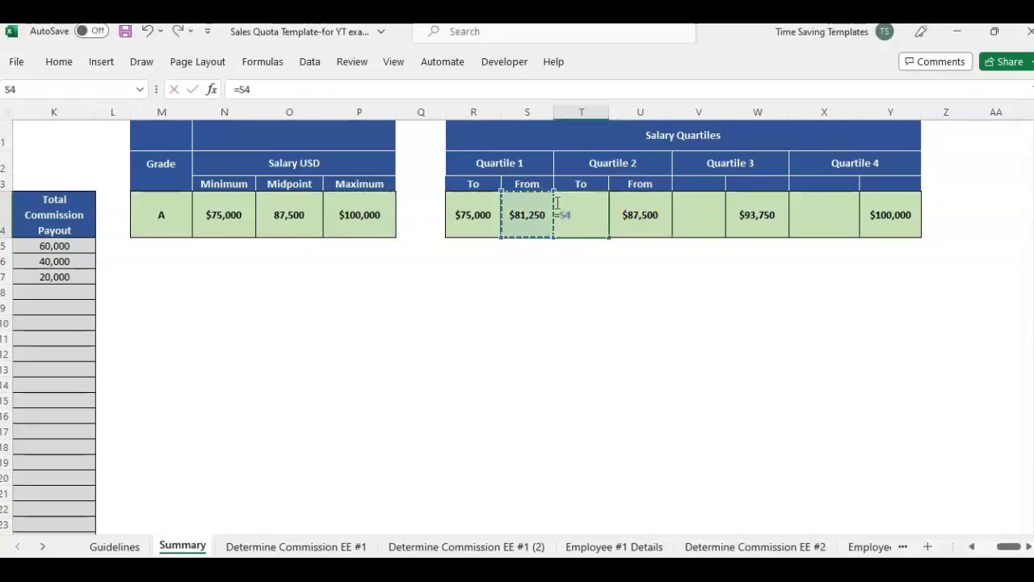
{"action": "type", "text": "+1"}
{"action": "key", "text": "Return"}
{"action": "left_click", "coordinate": [557, 203]}
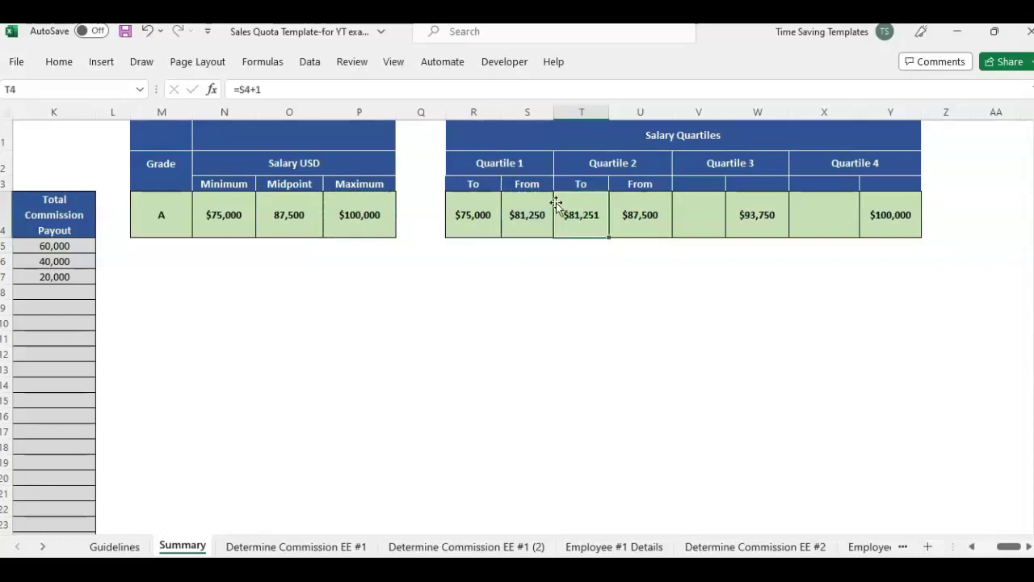
- Set V4 to =U4+1 and X4 to =W4+1, then widen column T slightly
{"action": "left_click", "coordinate": [681, 205]}
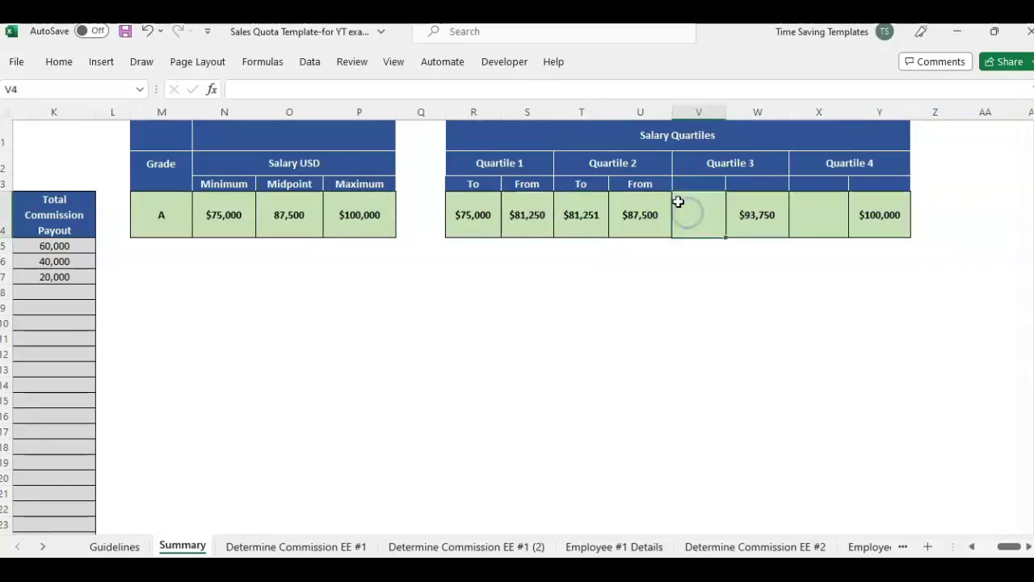
{"action": "type", "text": "="}
{"action": "key", "text": "Left"}
{"action": "type", "text": "+1"}
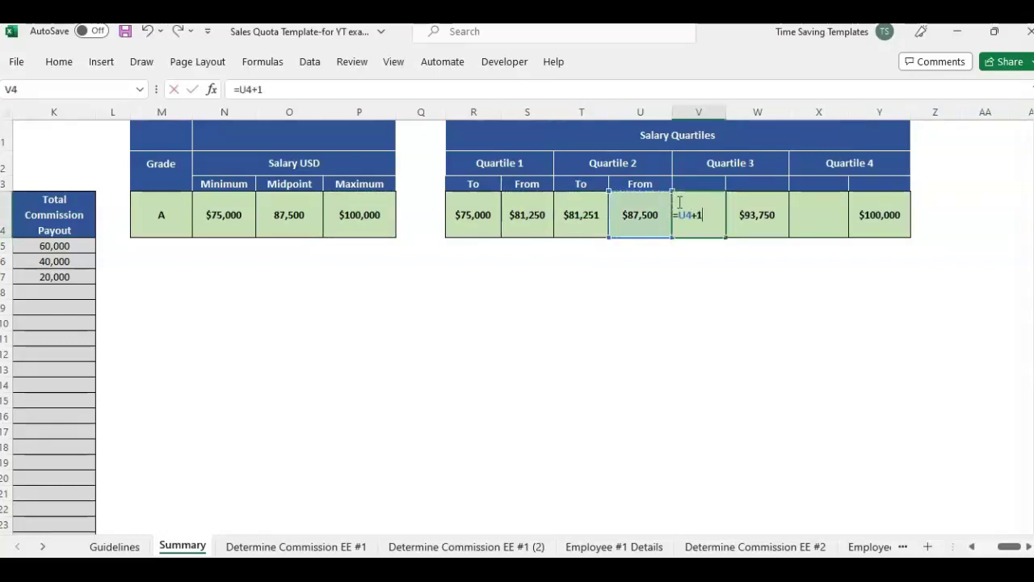
{"action": "key", "text": "Return"}
{"action": "left_click", "coordinate": [817, 224]}
{"action": "type", "text": "="}
{"action": "key", "text": "Left"}
{"action": "key", "text": "Return"}
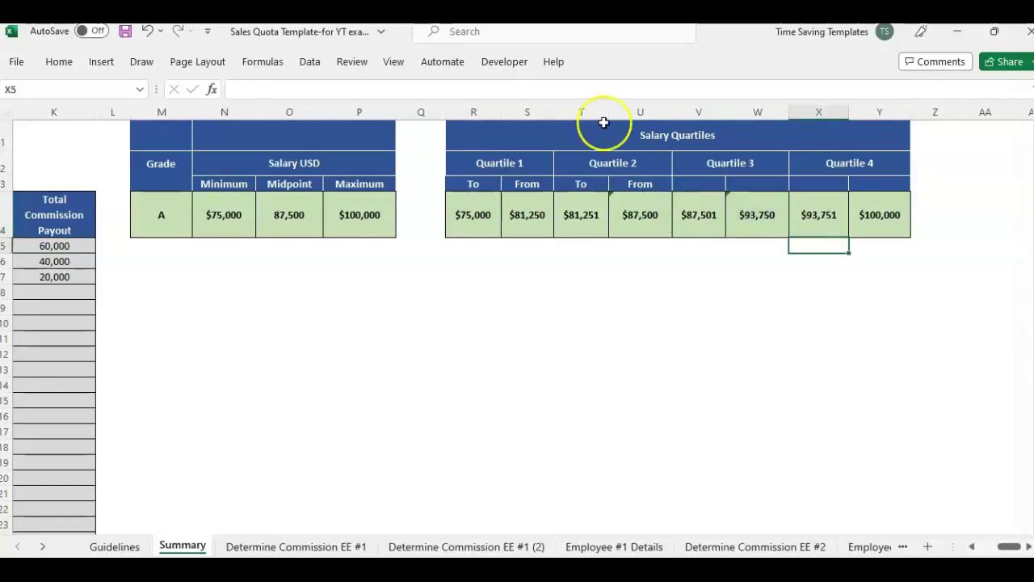
{"action": "left_click_drag", "start_coordinate": [609, 113], "coordinate": [615, 113]}
{"action": "key", "text": "Up"}
{"action": "key", "text": "Left"}
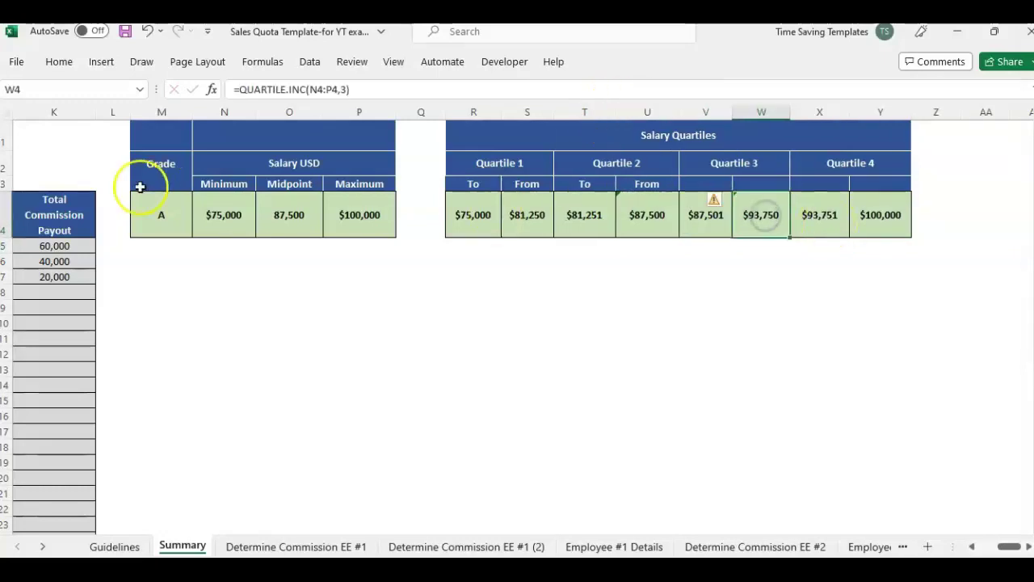
- Copy the grade A row M4:P4 into row 5
{"action": "left_click", "coordinate": [170, 258]}
{"action": "left_click", "coordinate": [166, 239]}
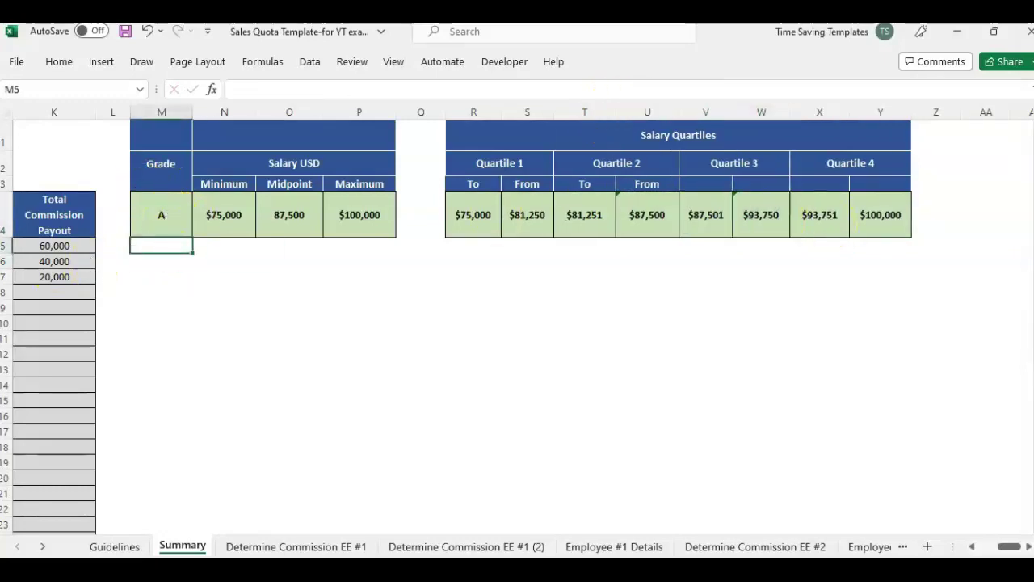
{"action": "left_click_drag", "start_coordinate": [162, 218], "coordinate": [359, 218]}
{"action": "key", "text": "ctrl+c"}
{"action": "left_click", "coordinate": [162, 246]}
{"action": "type", "text": "B"}
{"action": "key", "text": "Return"}
{"action": "left_click", "coordinate": [170, 245]}
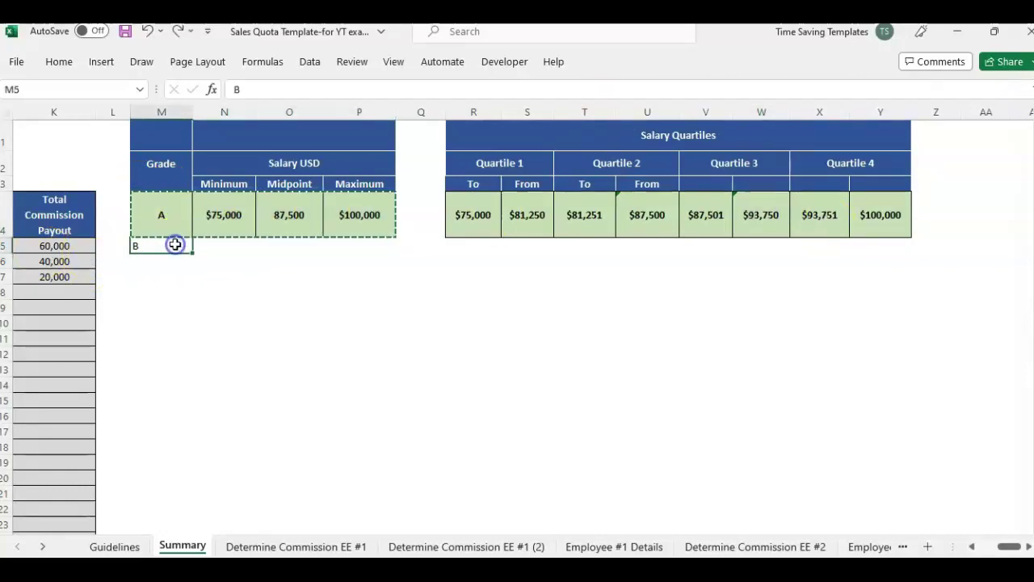
{"action": "key", "text": "ctrl+v"}
{"action": "key", "text": "Escape"}
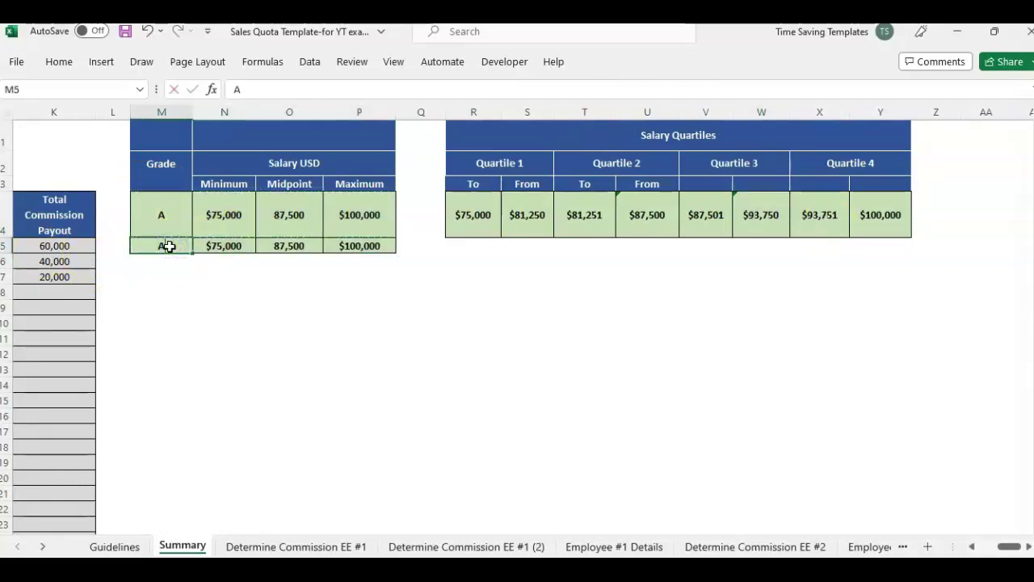
{"action": "key", "text": "Return"}
- Change row 5 to grade B with a $50,000 minimum and $80,000 maximum
{"action": "left_click", "coordinate": [167, 246]}
{"action": "type", "text": "B"}
{"action": "key", "text": "Tab"}
{"action": "type", "text": "50000"}
{"action": "key", "text": "Return"}
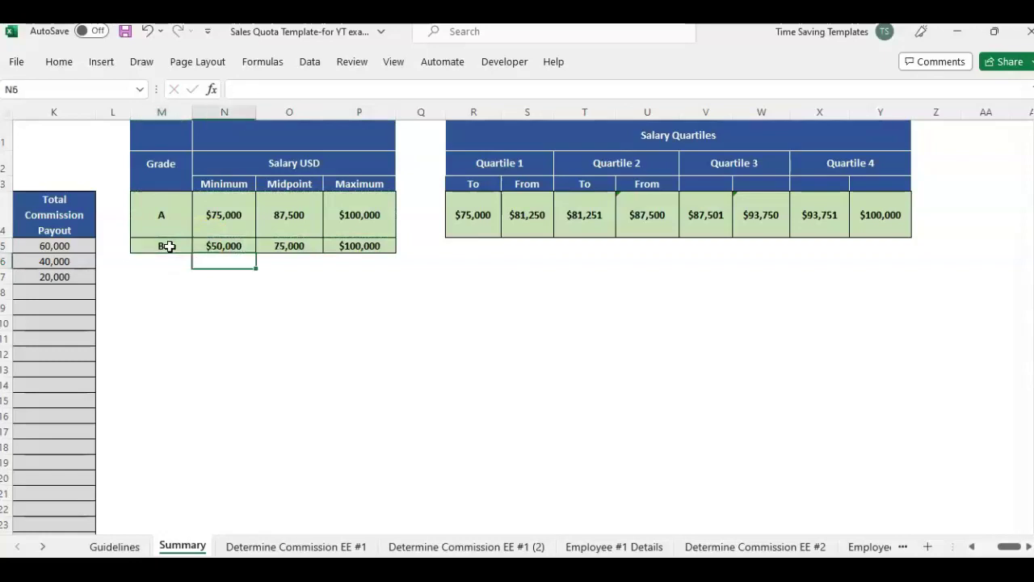
{"action": "key", "text": "Up"}
{"action": "left_click", "coordinate": [168, 245]}
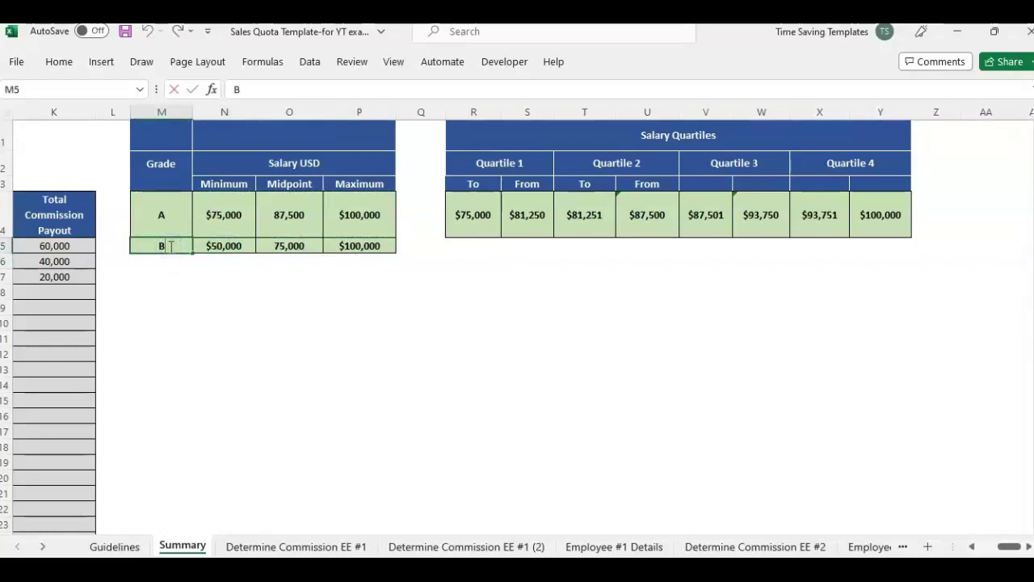
{"action": "key", "text": "Right"}
{"action": "key", "text": "Right"}
{"action": "key", "text": "Right"}
{"action": "type", "text": "80000"}
{"action": "left_click", "coordinate": [878, 215]}
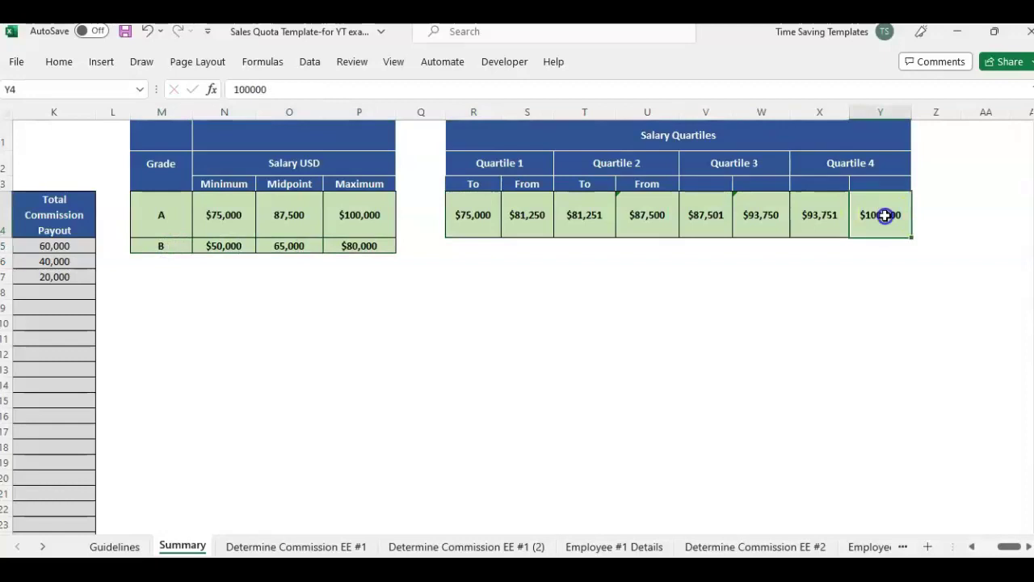
- Extend the S4:X4 quartile formulas to row 5 and paste the $50,000 minimum into R5
{"action": "left_click", "coordinate": [544, 224]}
{"action": "left_click_drag", "start_coordinate": [545, 224], "coordinate": [850, 258]}
{"action": "left_click", "coordinate": [464, 249]}
{"action": "left_click", "coordinate": [224, 248]}
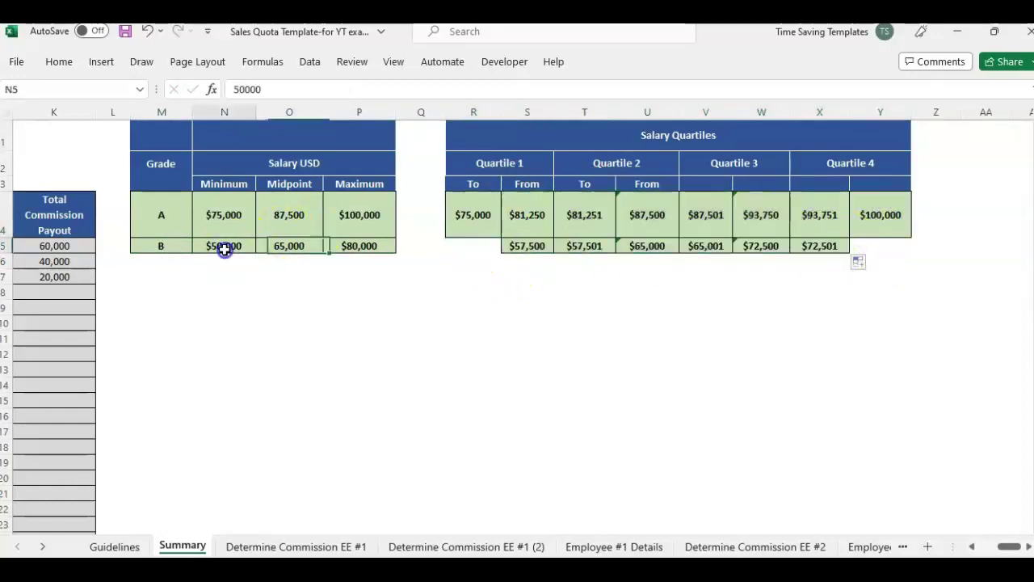
{"action": "key", "text": "ctrl+c"}
{"action": "left_click", "coordinate": [449, 244]}
{"action": "key", "text": "ctrl+v"}
- Paste grade B's $80,000 maximum into Y5 and check the S5 formula
{"action": "left_click", "coordinate": [374, 247]}
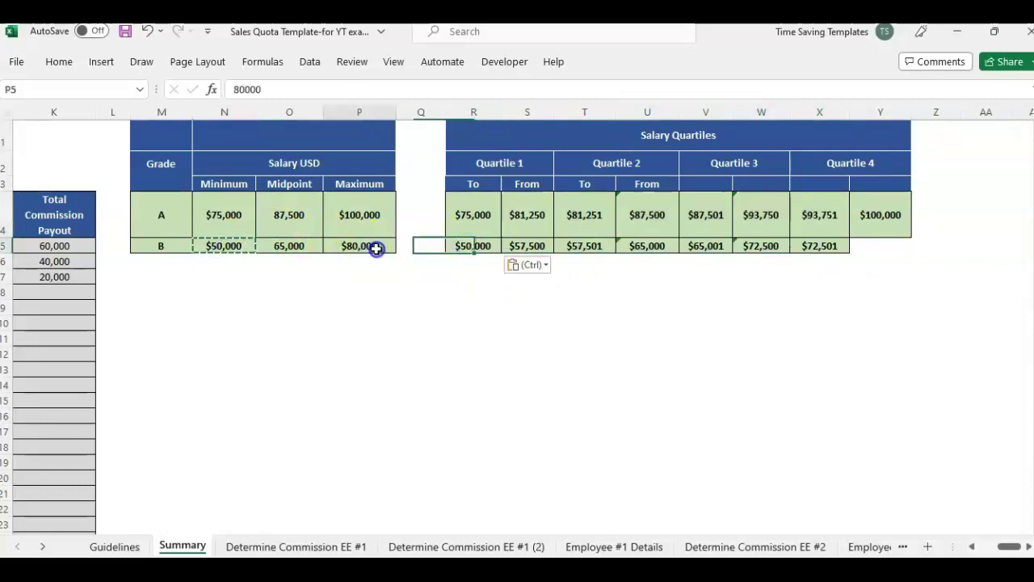
{"action": "key", "text": "ctrl+c"}
{"action": "left_click", "coordinate": [897, 242]}
{"action": "key", "text": "ctrl+v"}
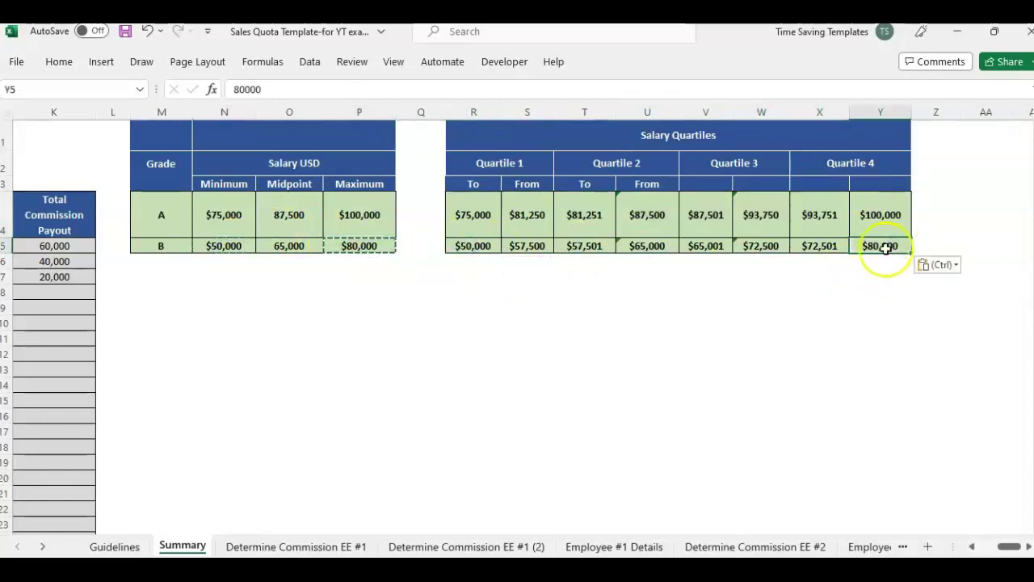
{"action": "left_click", "coordinate": [544, 255]}
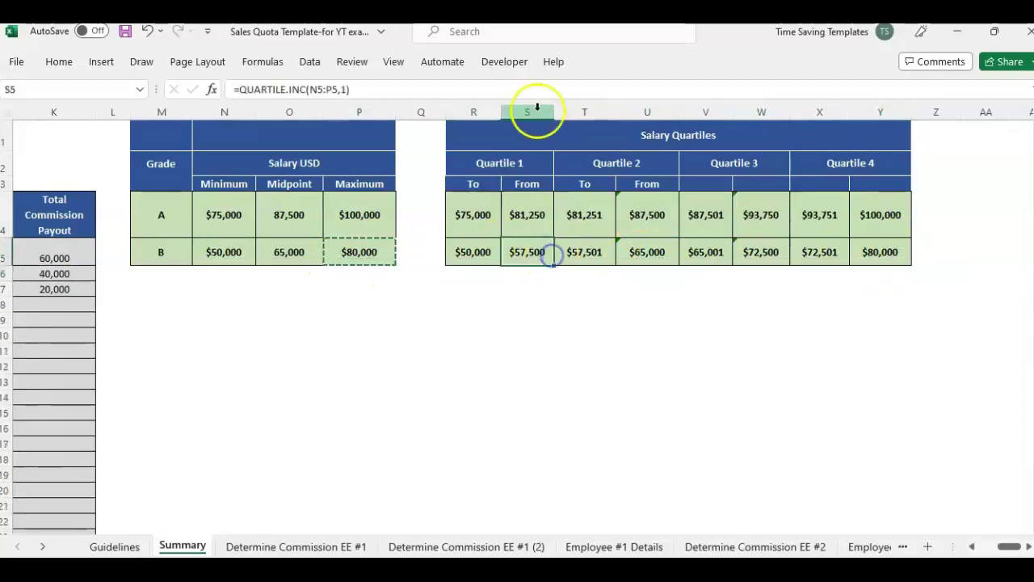
{"action": "left_click_drag", "start_coordinate": [526, 111], "coordinate": [476, 111]}
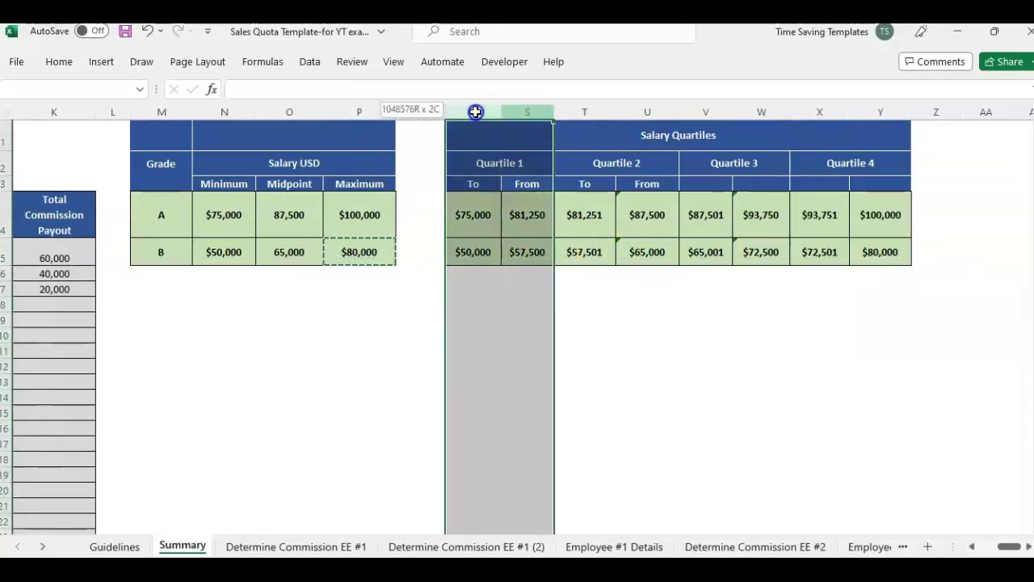
{"action": "left_click", "coordinate": [479, 253]}
{"action": "left_click_drag", "start_coordinate": [479, 252], "coordinate": [518, 251]}
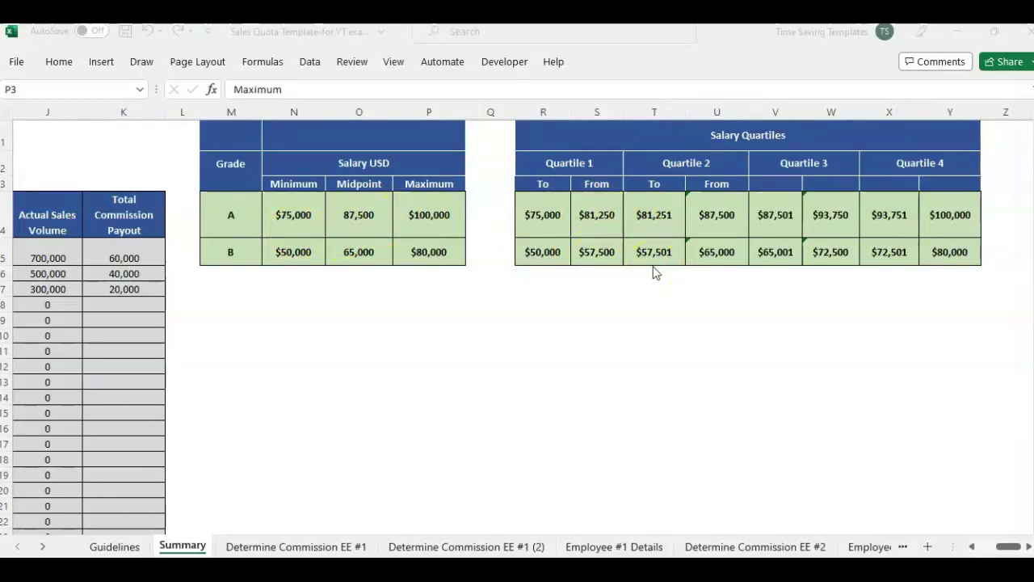
{"action": "left_click", "coordinate": [161, 254]}
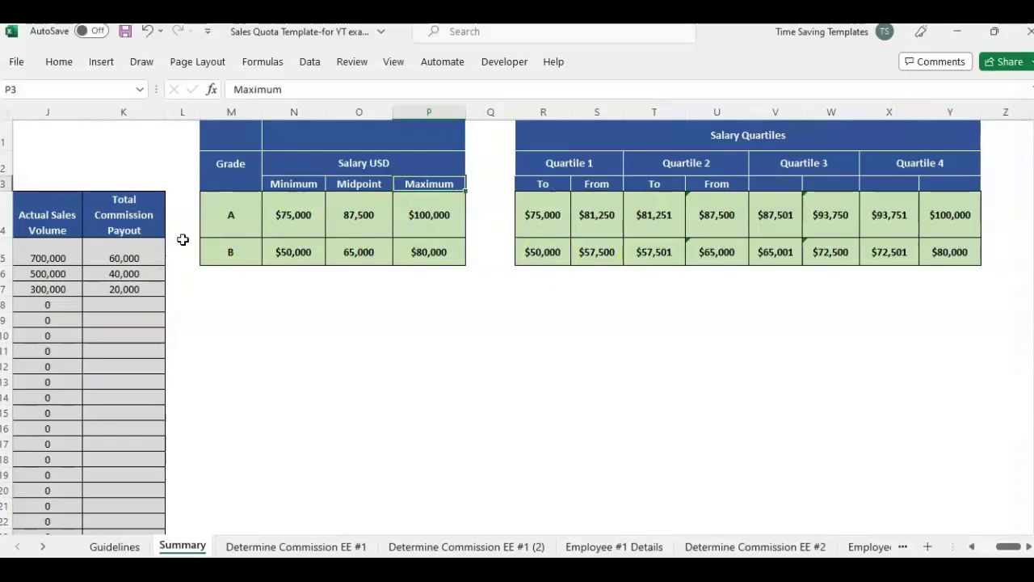
{"action": "key", "text": "Left"}
{"action": "key", "text": "Left"}
{"action": "key", "text": "Left"}
{"action": "key", "text": "Left"}
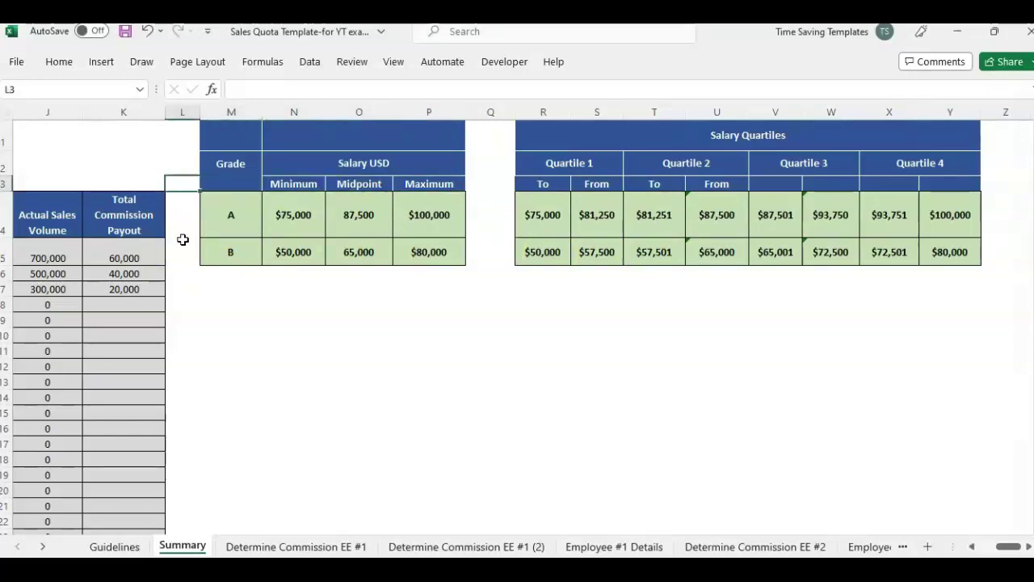
{"action": "key", "text": "Left"}
{"action": "key", "text": "Home"}
{"action": "key", "text": "Down"}
{"action": "key", "text": "Right"}
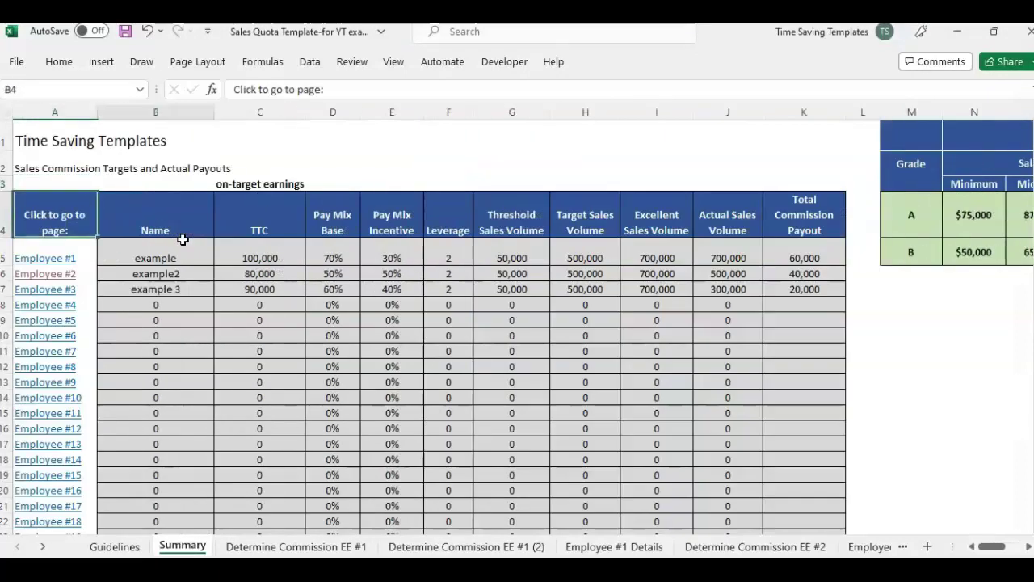
{"action": "key", "text": "Right"}
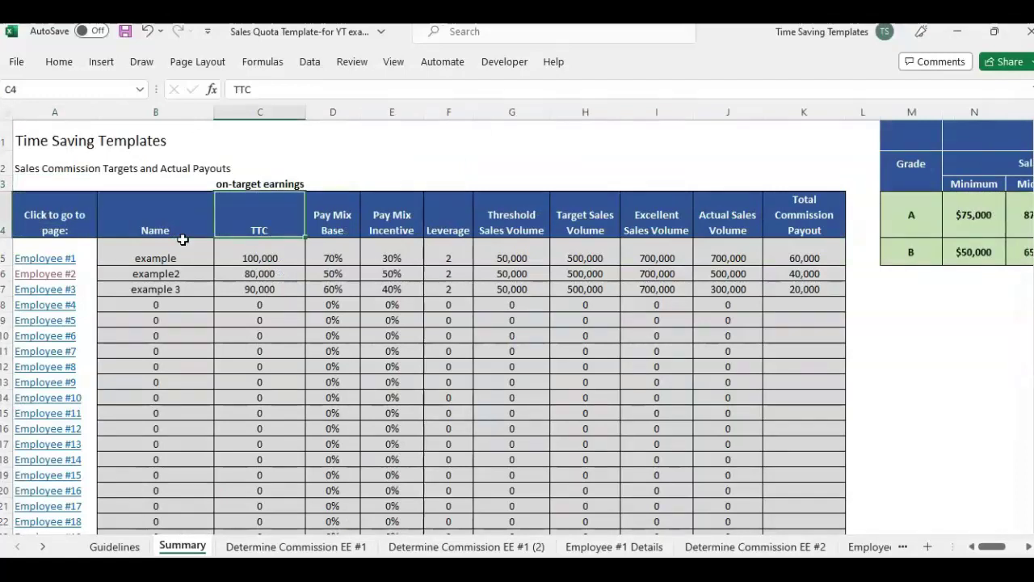
{"action": "key", "text": "Down"}
{"action": "key", "text": "Right"}
{"action": "key", "text": "Right"}
{"action": "key", "text": "Right"}
{"action": "key", "text": "Right"}
{"action": "key", "text": "Right"}
{"action": "key", "text": "Right"}
{"action": "key", "text": "Right"}
{"action": "key", "text": "Right"}
{"action": "key", "text": "Right"}
{"action": "key", "text": "Right"}
{"action": "key", "text": "Right"}
{"action": "key", "text": "Right"}
{"action": "key", "text": "Right"}
{"action": "key", "text": "Right"}
{"action": "key", "text": "Right"}
{"action": "key", "text": "Right"}
{"action": "key", "text": "Right"}
{"action": "key", "text": "Right"}
{"action": "key", "text": "Right"}
{"action": "key", "text": "Right"}
{"action": "key", "text": "Right"}
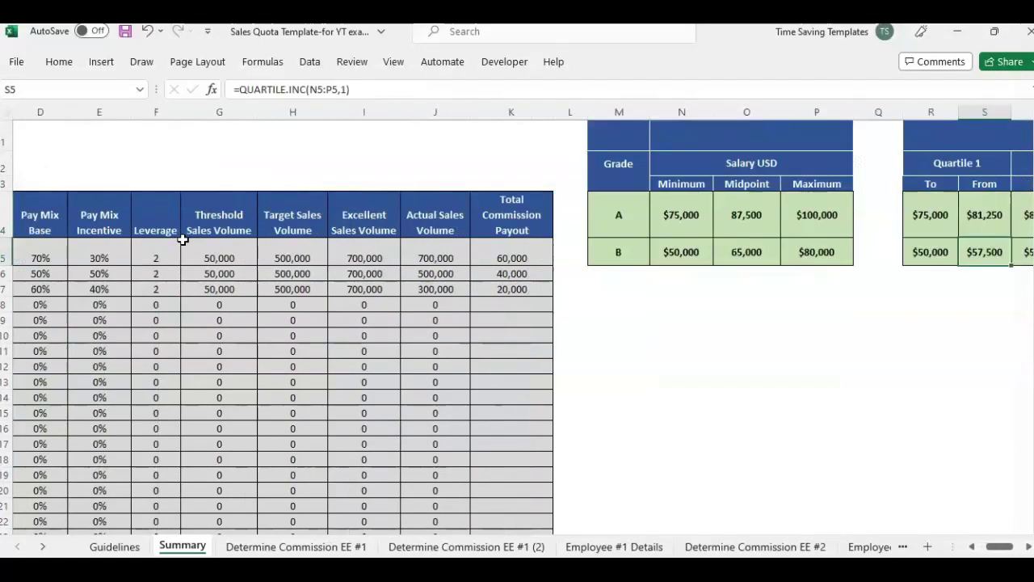
{"action": "key", "text": "Right"}
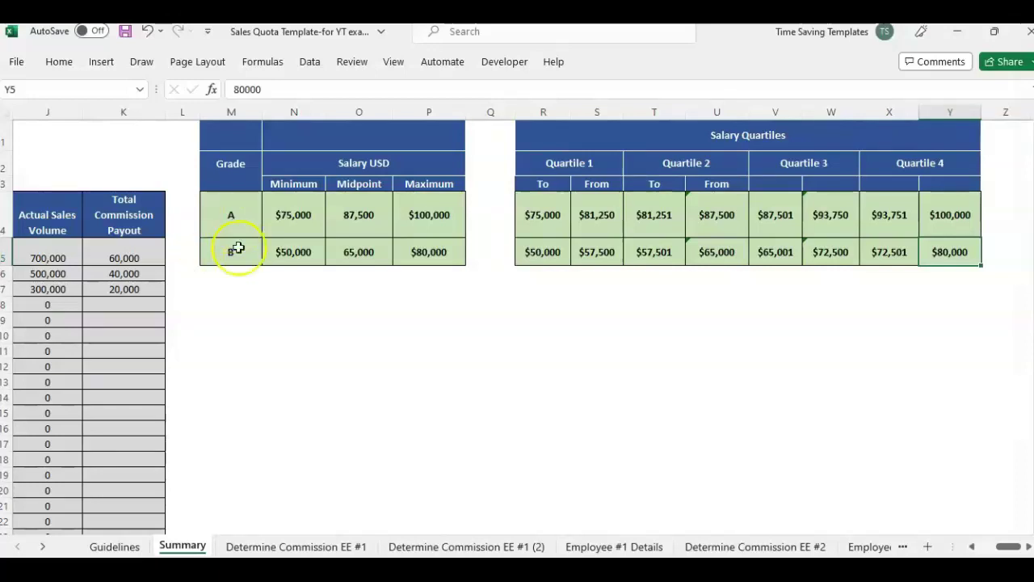
{"action": "left_click", "coordinate": [552, 113]}
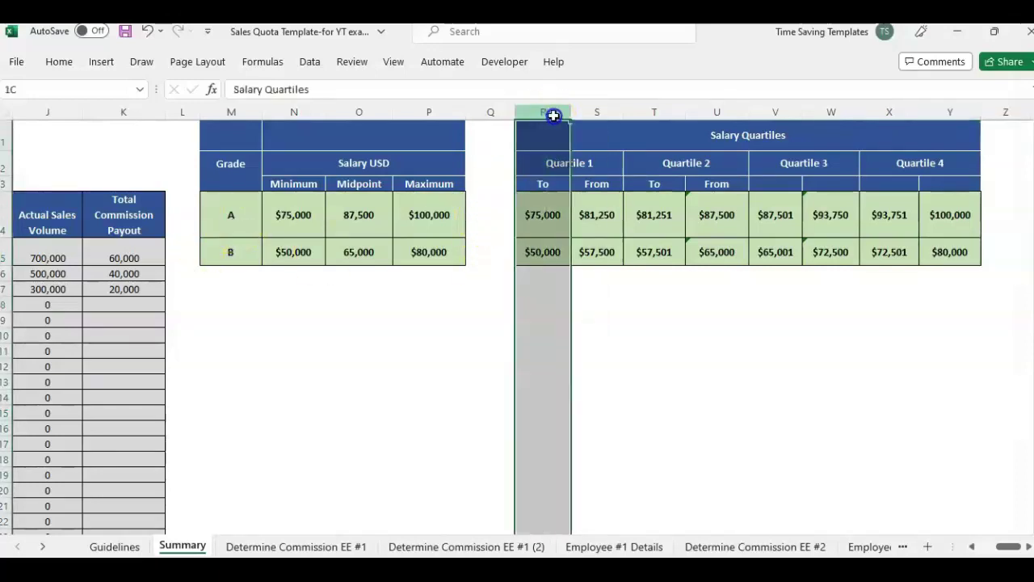
{"action": "left_click_drag", "start_coordinate": [553, 116], "coordinate": [614, 112]}
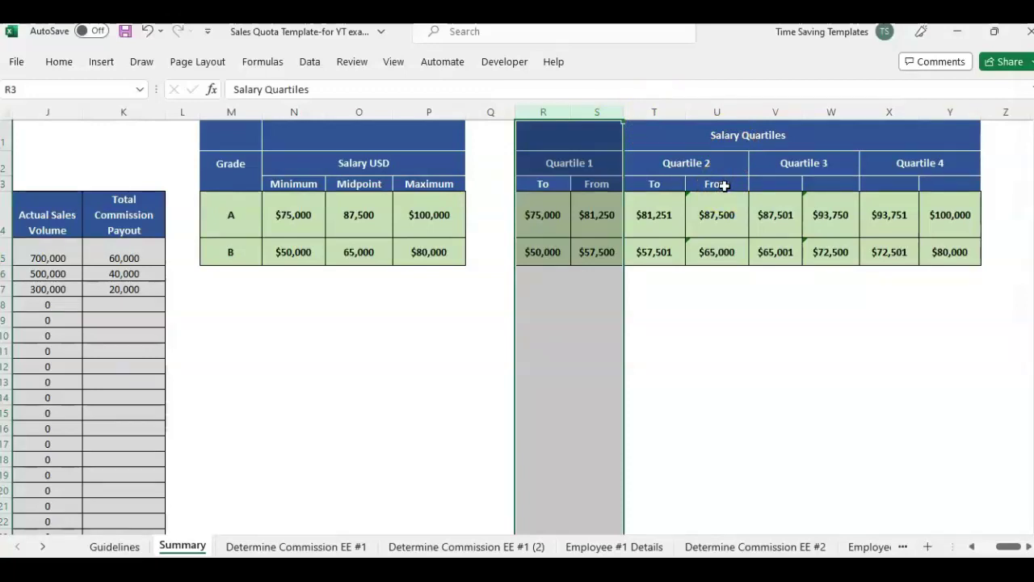
{"action": "left_click", "coordinate": [785, 110]}
{"action": "left_click_drag", "start_coordinate": [752, 171], "coordinate": [883, 168]}
{"action": "left_click_drag", "start_coordinate": [883, 168], "coordinate": [885, 167]}
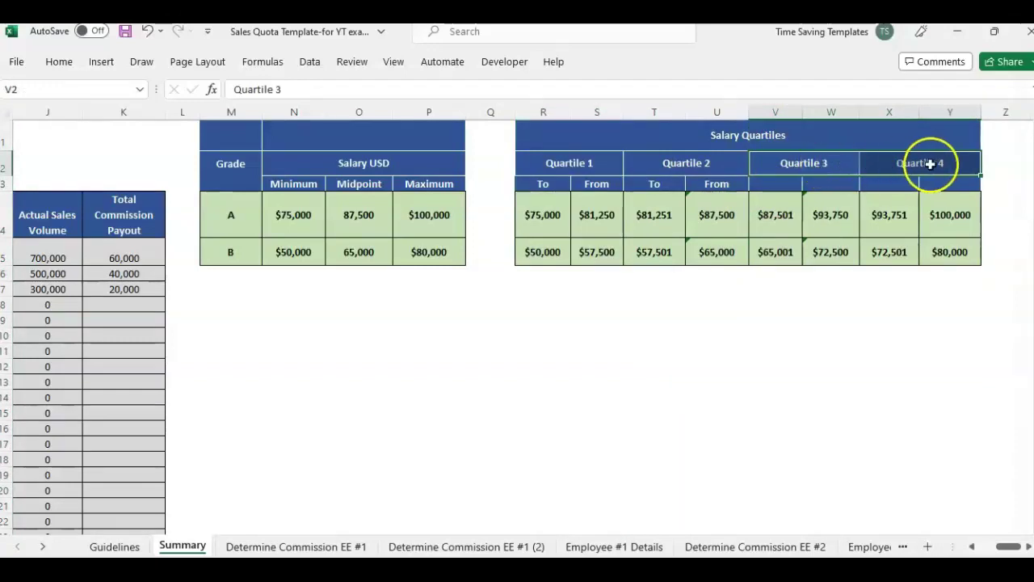
{"action": "left_click", "coordinate": [967, 304]}
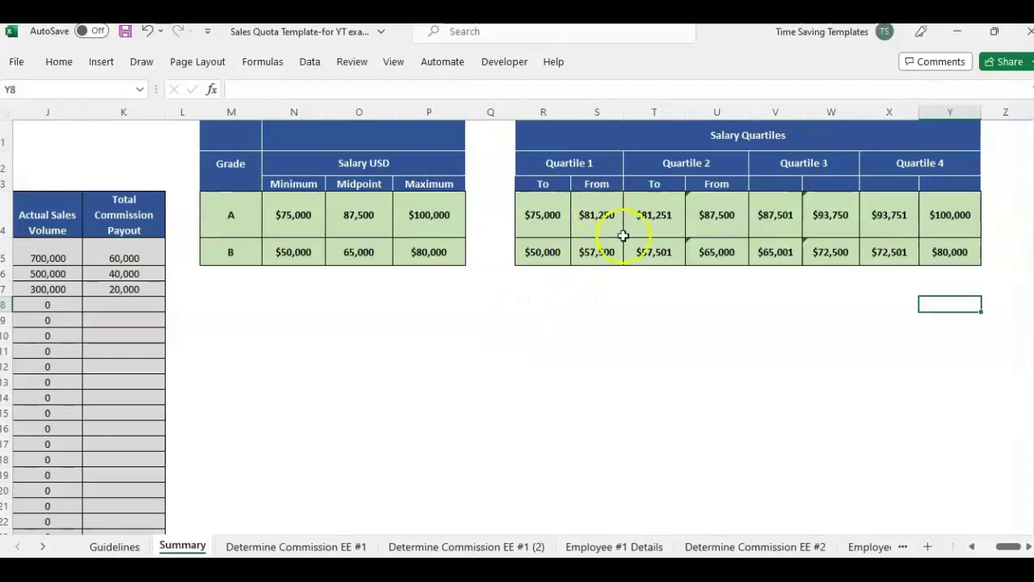
- Duplicate grade B's $50,000–$80,000 salary range into row 6 and make row 6 taller
{"action": "left_click", "coordinate": [583, 256]}
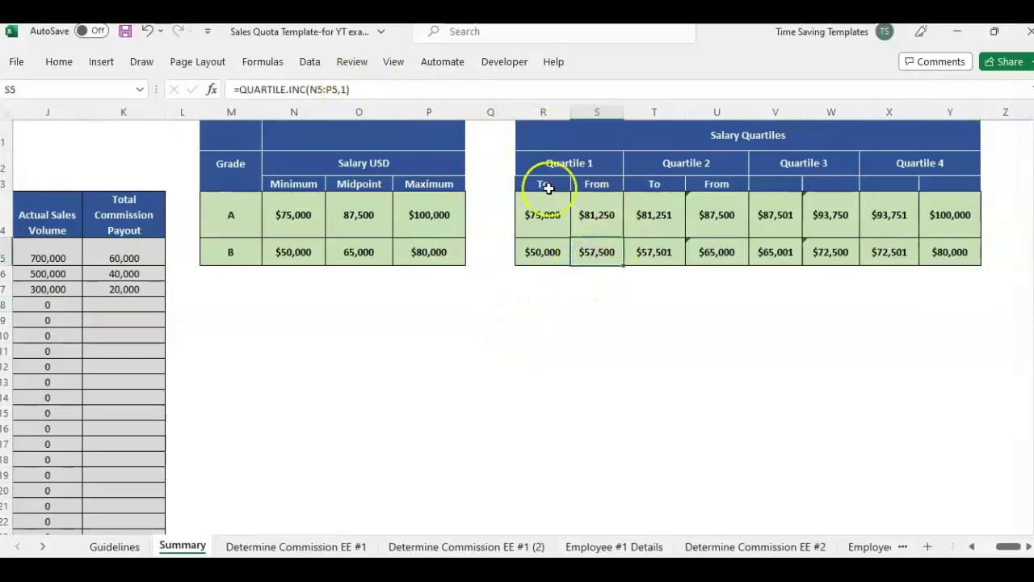
{"action": "left_click", "coordinate": [537, 253]}
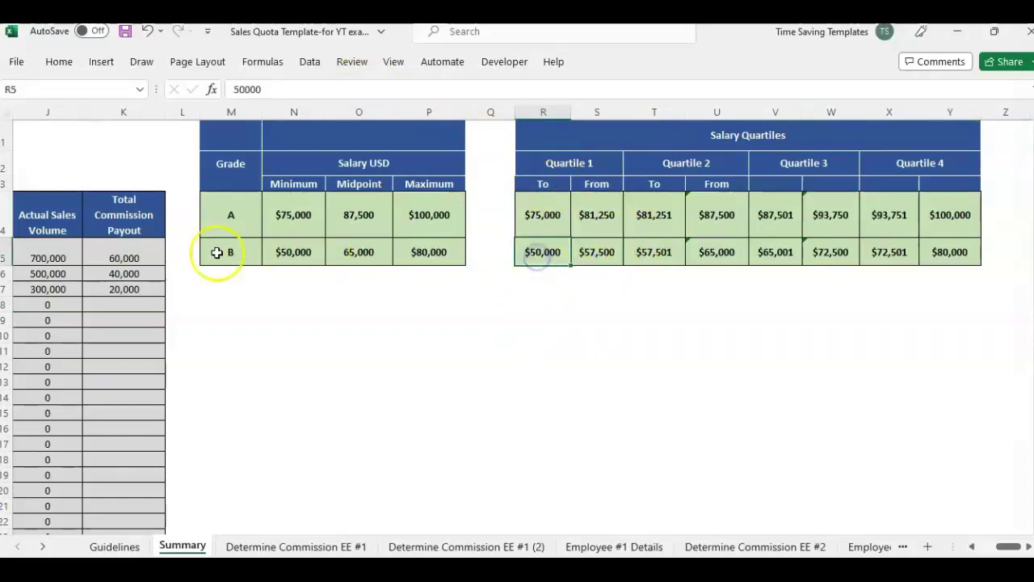
{"action": "left_click_drag", "start_coordinate": [213, 259], "coordinate": [428, 255]}
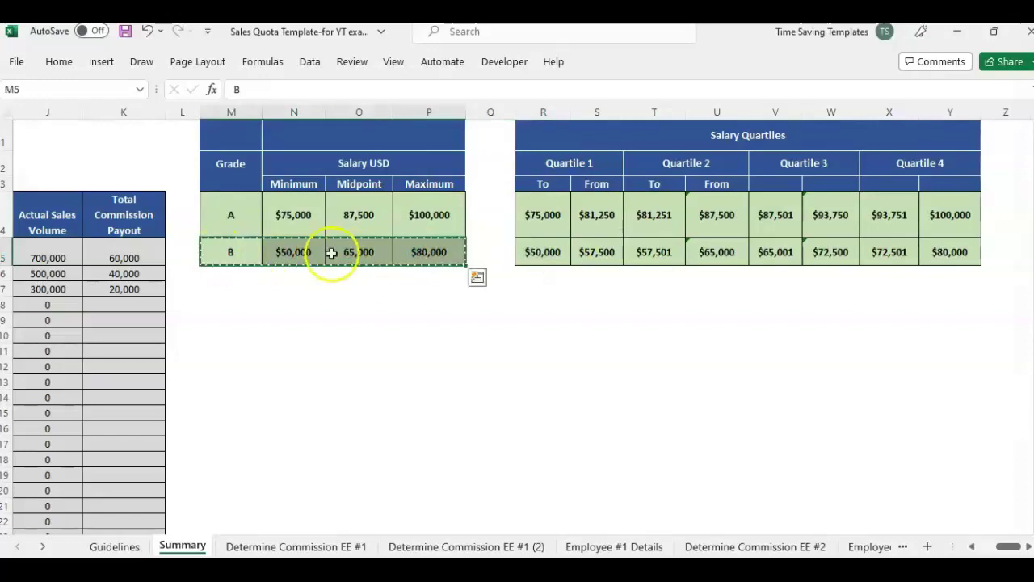
{"action": "left_click", "coordinate": [241, 281]}
{"action": "key", "text": "ctrl+v"}
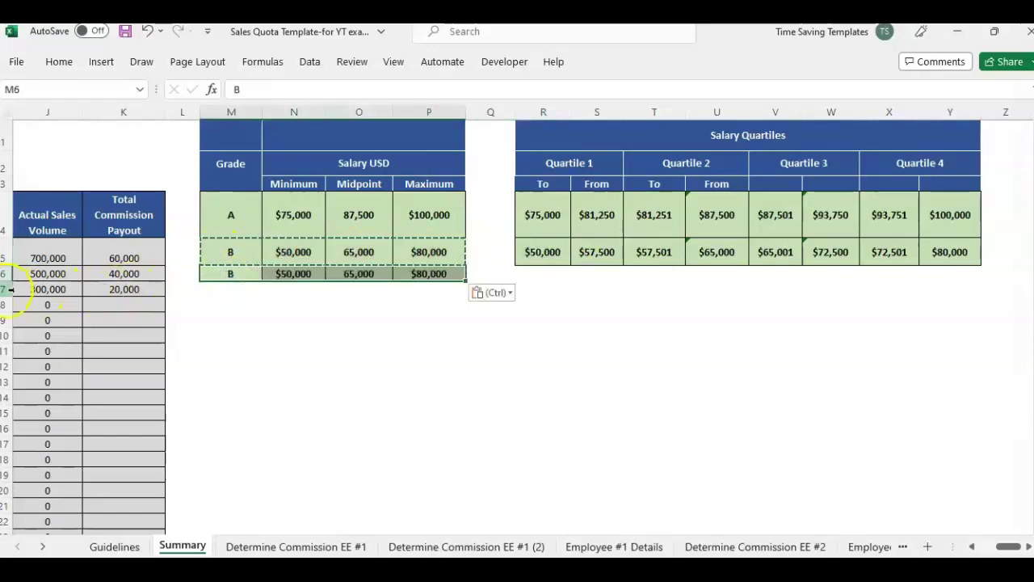
{"action": "left_click_drag", "start_coordinate": [6, 280], "coordinate": [6, 295]}
- Copy grade B's quartile boundaries from row 5 into row 6 beneath the originals
{"action": "left_click", "coordinate": [541, 257]}
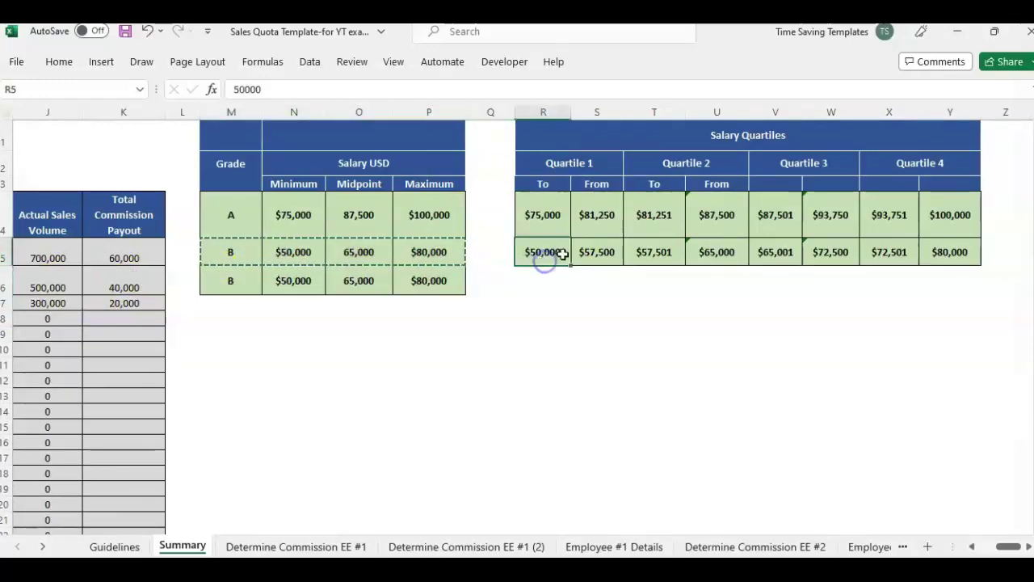
{"action": "left_click", "coordinate": [605, 253]}
{"action": "left_click", "coordinate": [632, 254]}
{"action": "left_click", "coordinate": [605, 252]}
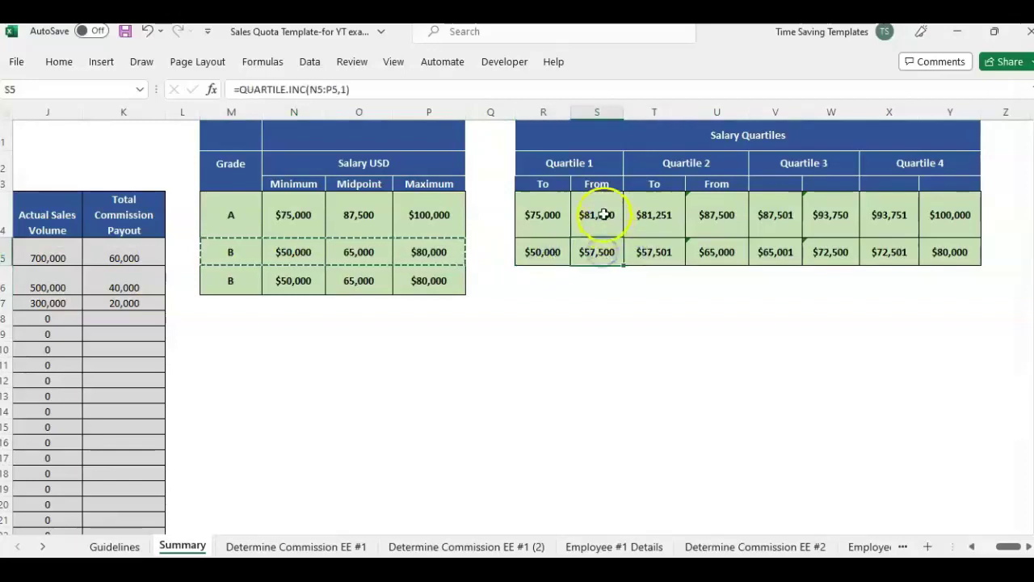
{"action": "left_click", "coordinate": [605, 215]}
{"action": "left_click", "coordinate": [597, 252]}
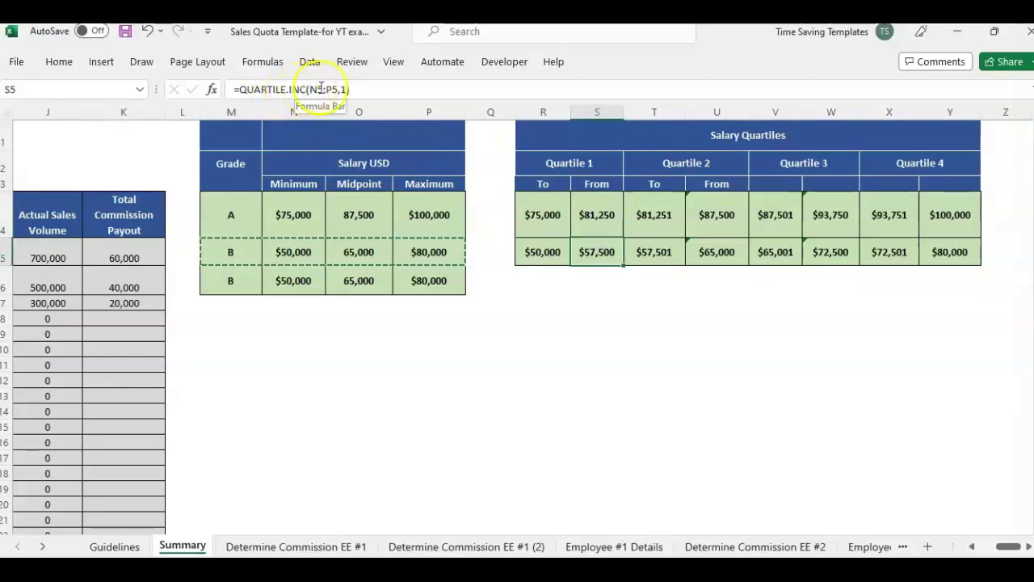
{"action": "left_click", "coordinate": [604, 275]}
{"action": "left_click_drag", "start_coordinate": [544, 253], "coordinate": [940, 254]}
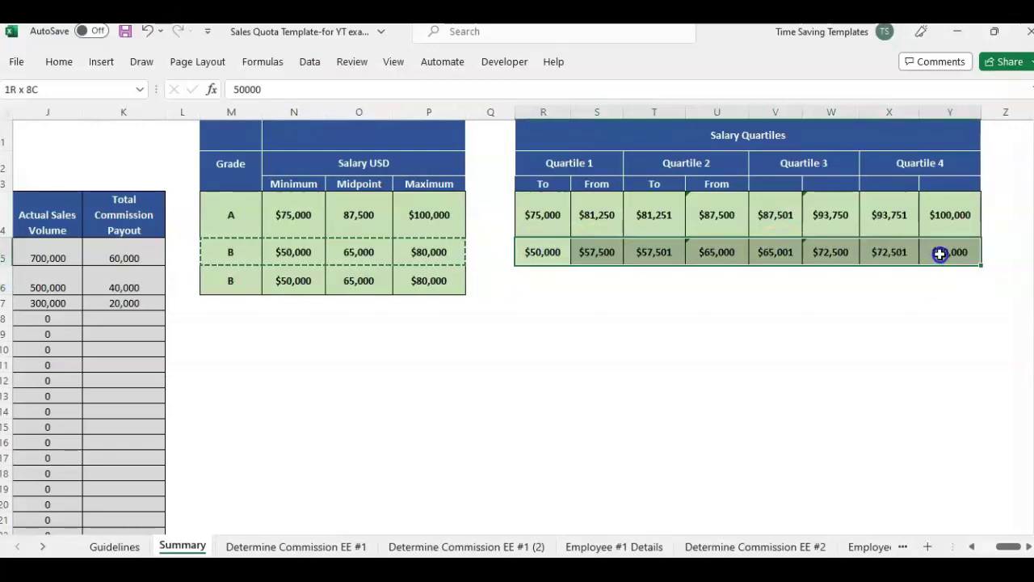
{"action": "key", "text": "ctrl+c"}
{"action": "left_click", "coordinate": [531, 275]}
{"action": "key", "text": "ctrl+v"}
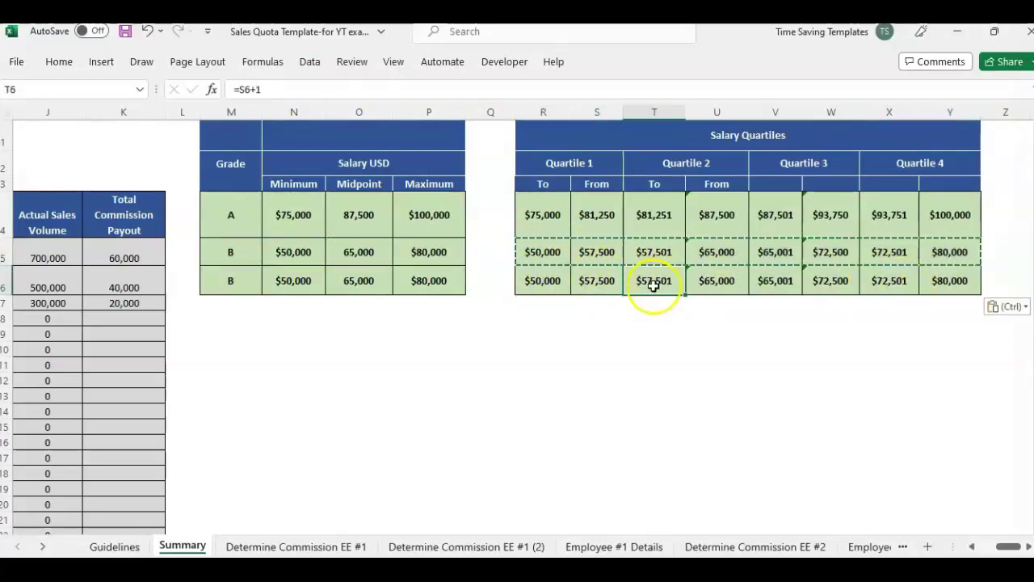
- Change S6 to =QUARTILE.EXC(N6:P6,1), giving $50,000, and compare it with row 6's other values
{"action": "double_click", "coordinate": [607, 279]}
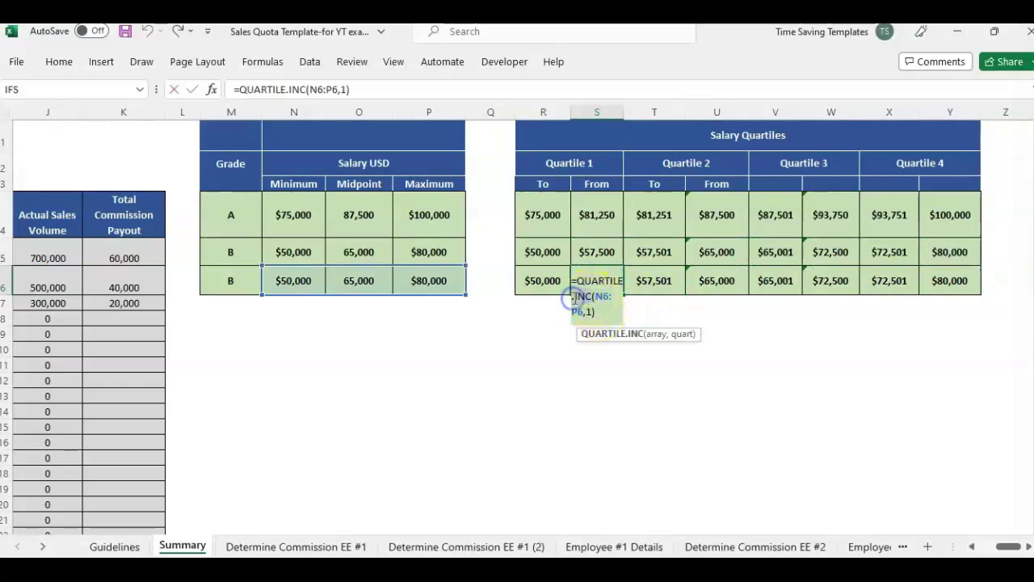
{"action": "left_click_drag", "start_coordinate": [572, 297], "coordinate": [594, 297]}
{"action": "type", "text": "exc"}
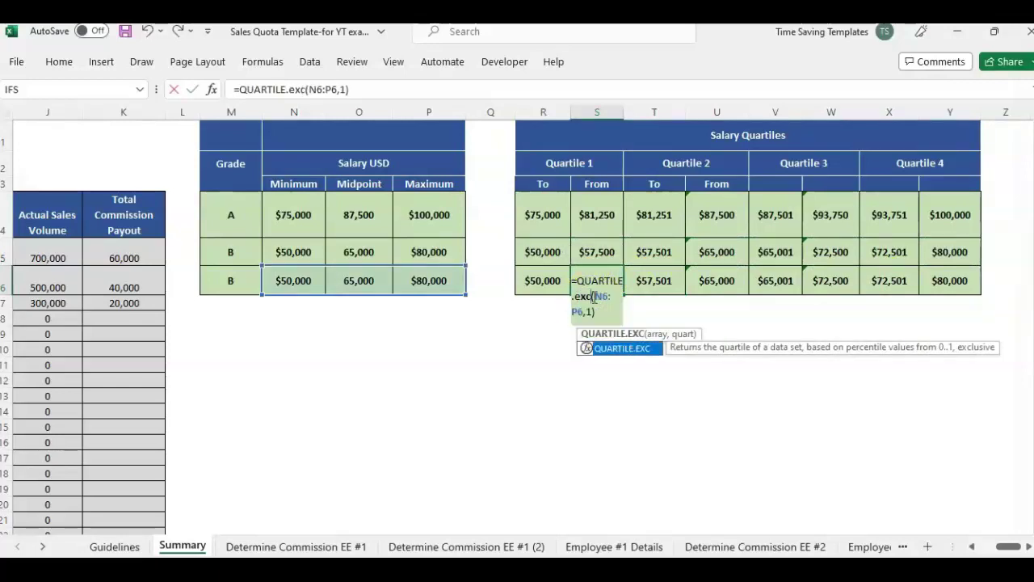
{"action": "left_click", "coordinate": [619, 299]}
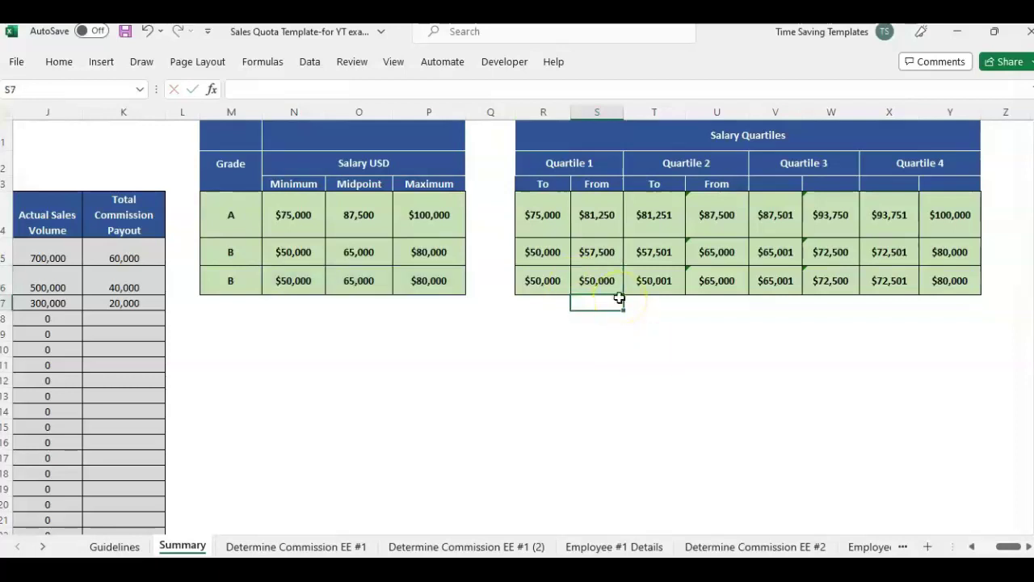
{"action": "left_click", "coordinate": [597, 283]}
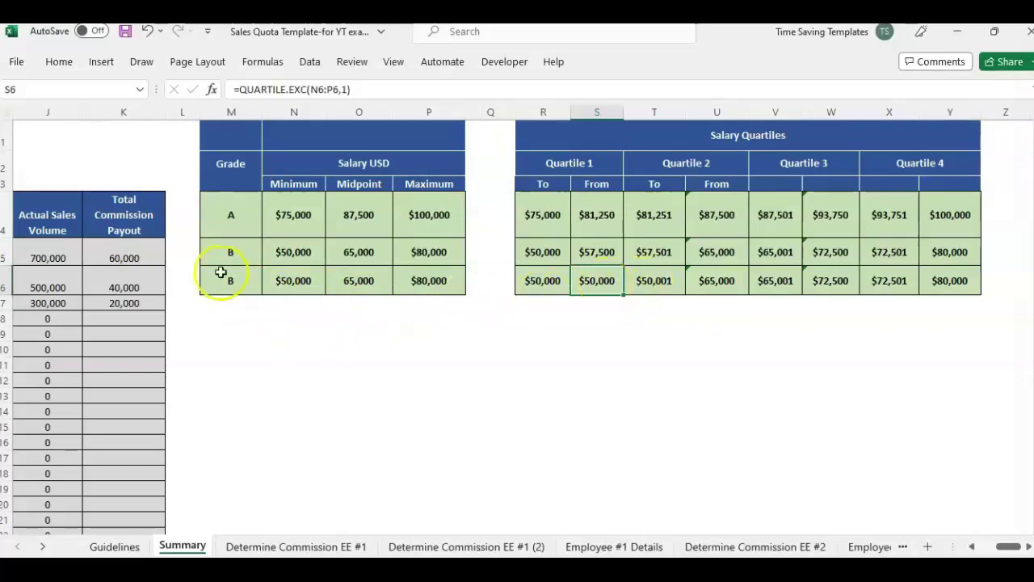
{"action": "left_click", "coordinate": [293, 283]}
{"action": "left_click", "coordinate": [538, 287]}
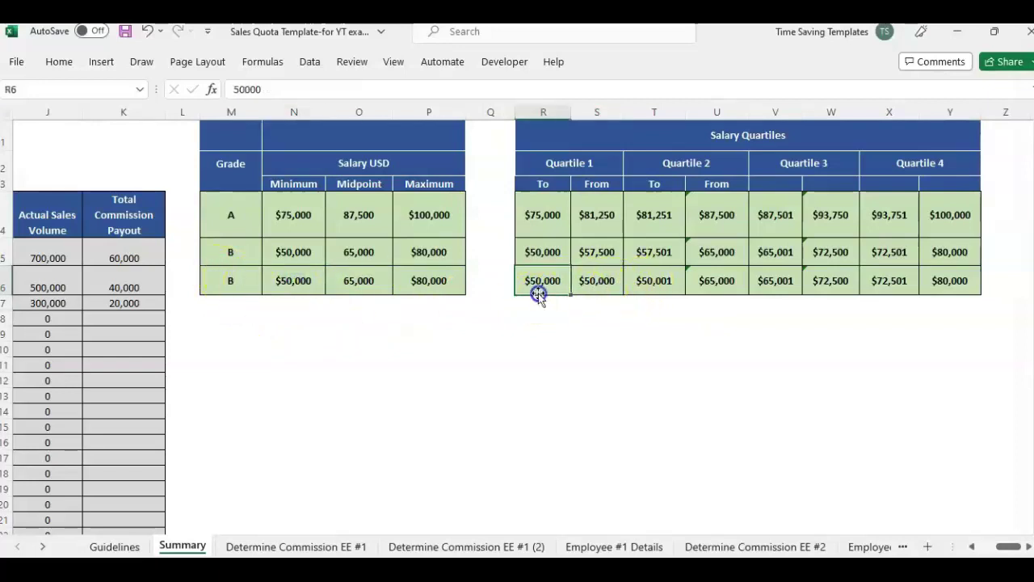
{"action": "left_click", "coordinate": [618, 282]}
{"action": "left_click", "coordinate": [518, 284]}
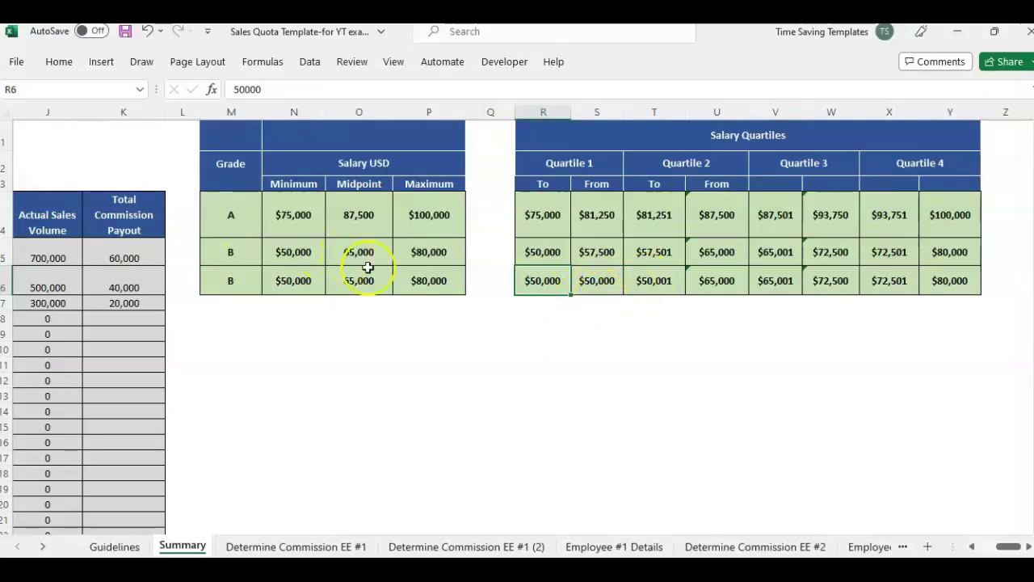
{"action": "left_click", "coordinate": [614, 283]}
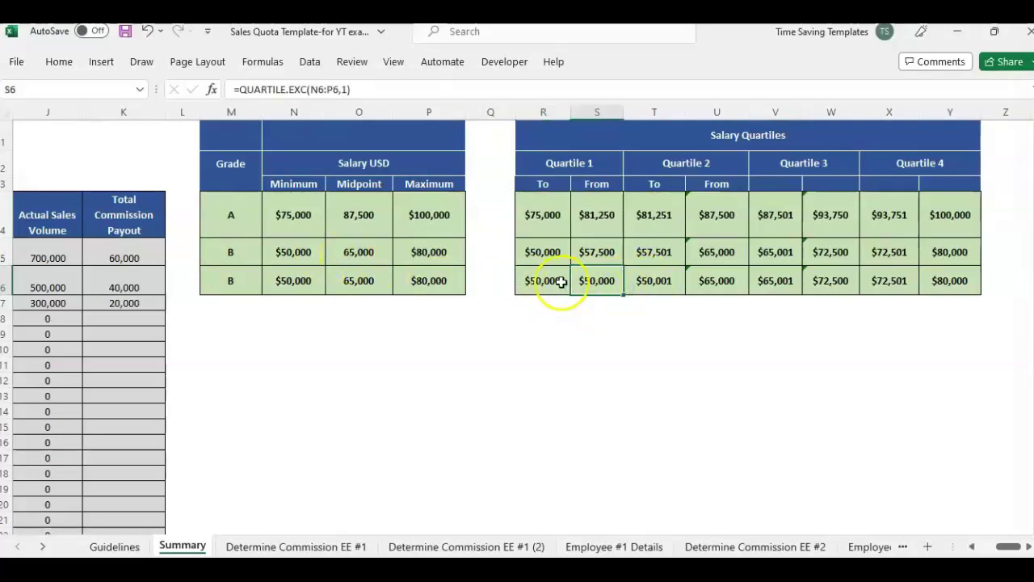
{"action": "left_click", "coordinate": [604, 283]}
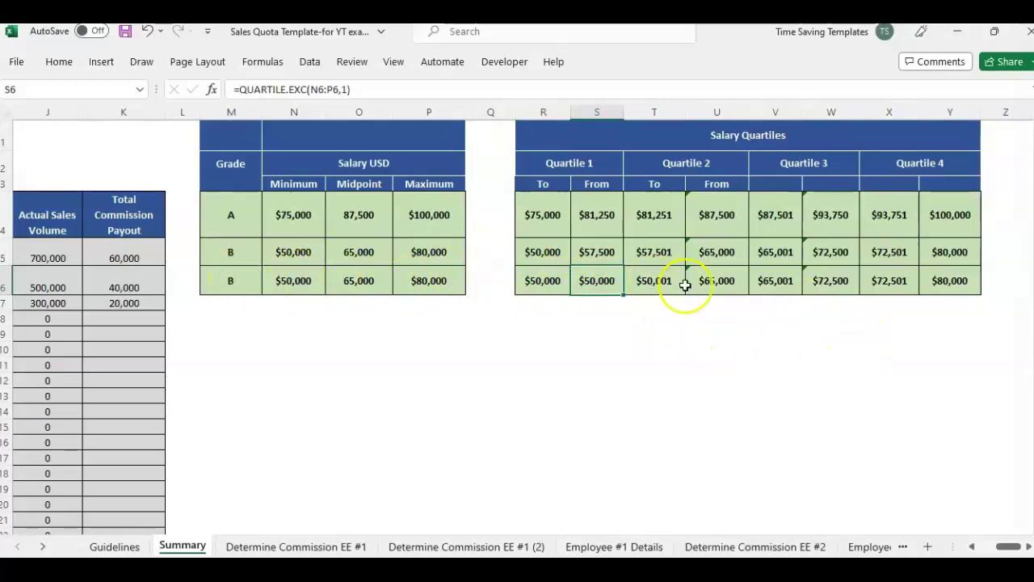
- Switch U6's formula from QUARTILE.INC to QUARTILE.EXC, giving $65,000, and compare it with U5
{"action": "left_click", "coordinate": [721, 284]}
{"action": "double_click", "coordinate": [716, 282]}
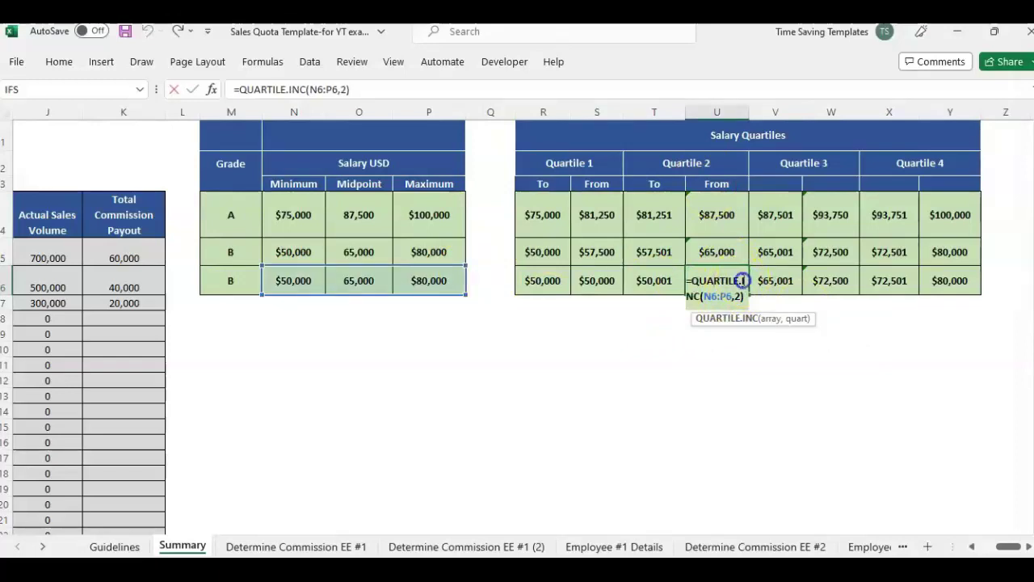
{"action": "left_click", "coordinate": [737, 293]}
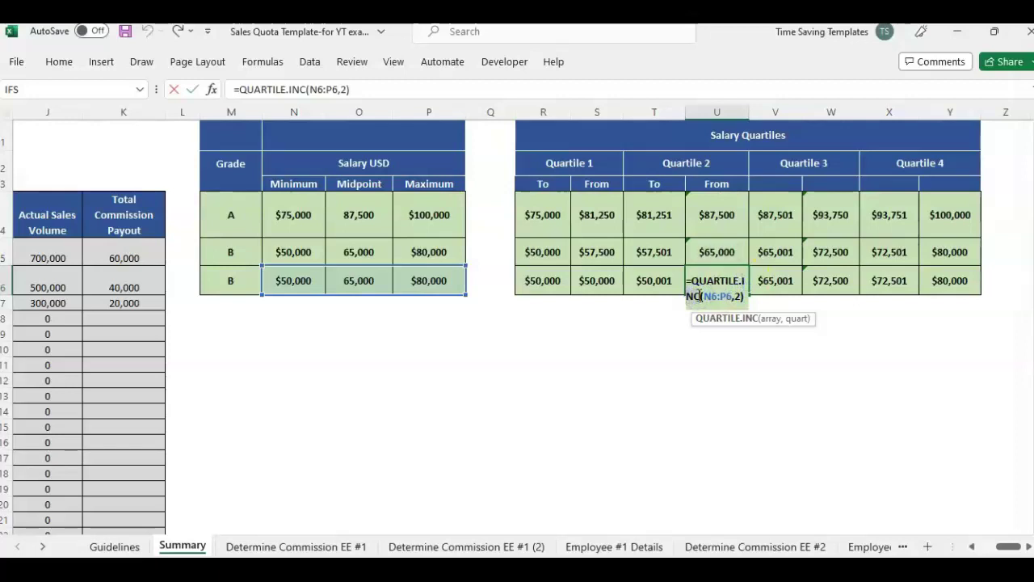
{"action": "key", "text": "BackSpace"}
{"action": "key", "text": "BackSpace"}
{"action": "key", "text": "BackSpace"}
{"action": "type", "text": "exc"}
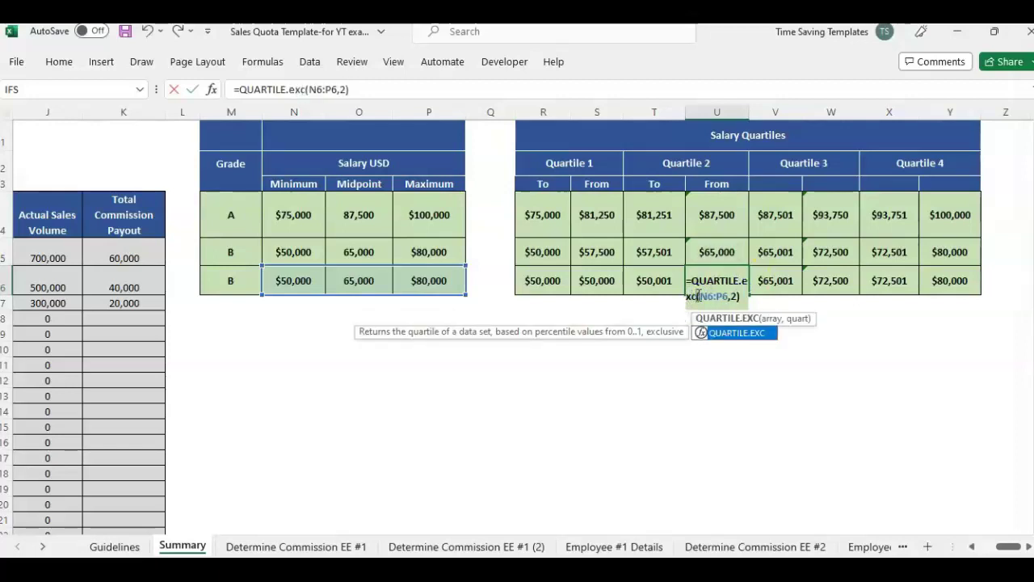
{"action": "key", "text": "Return"}
{"action": "left_click", "coordinate": [726, 247]}
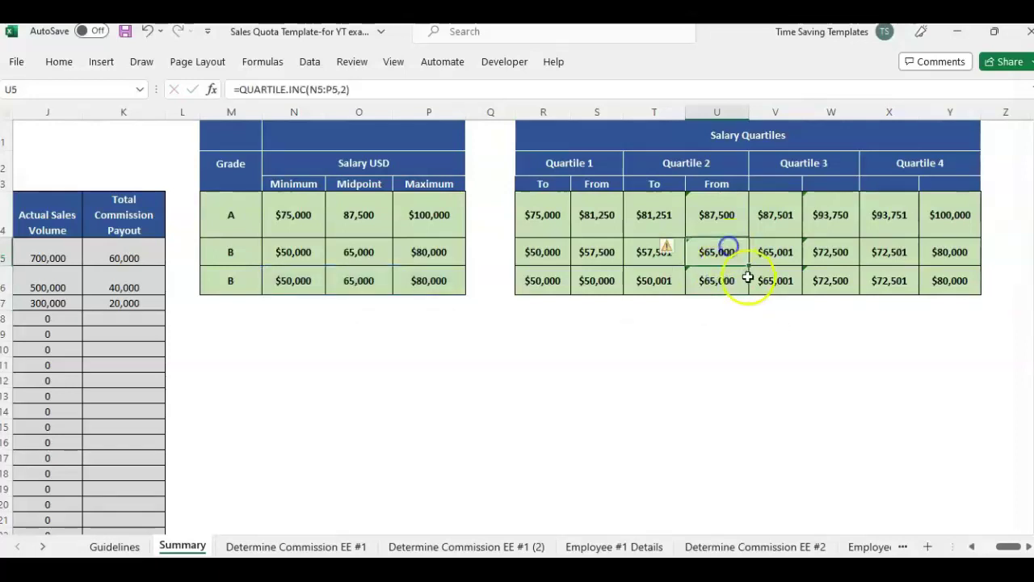
{"action": "left_click", "coordinate": [730, 281]}
{"action": "left_click", "coordinate": [728, 251]}
{"action": "left_click", "coordinate": [728, 280]}
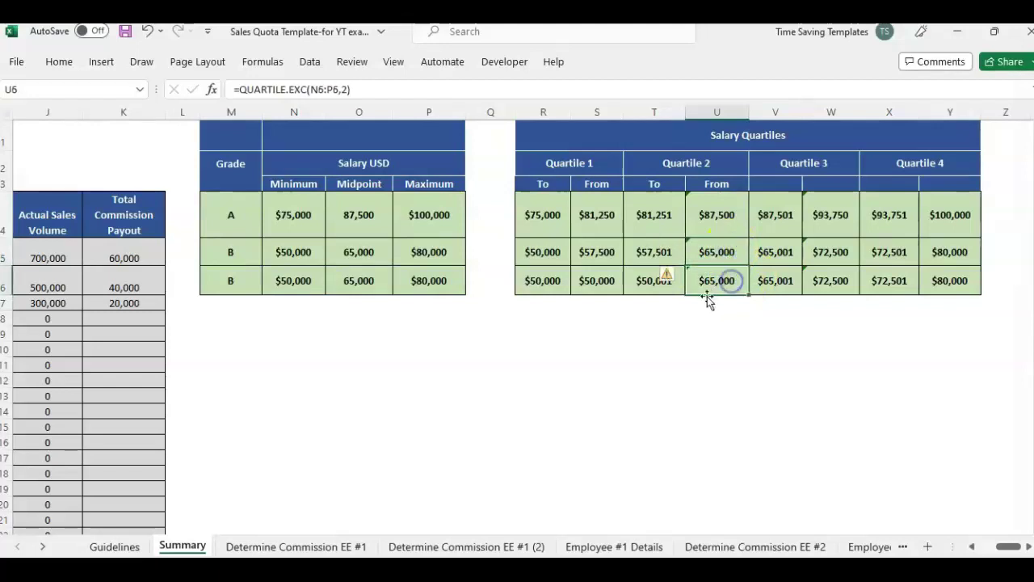
{"action": "left_click", "coordinate": [734, 257]}
{"action": "left_click", "coordinate": [734, 285]}
- Change W6's formula to QUARTILE.EXC so it shows $80,000
{"action": "left_click", "coordinate": [849, 284]}
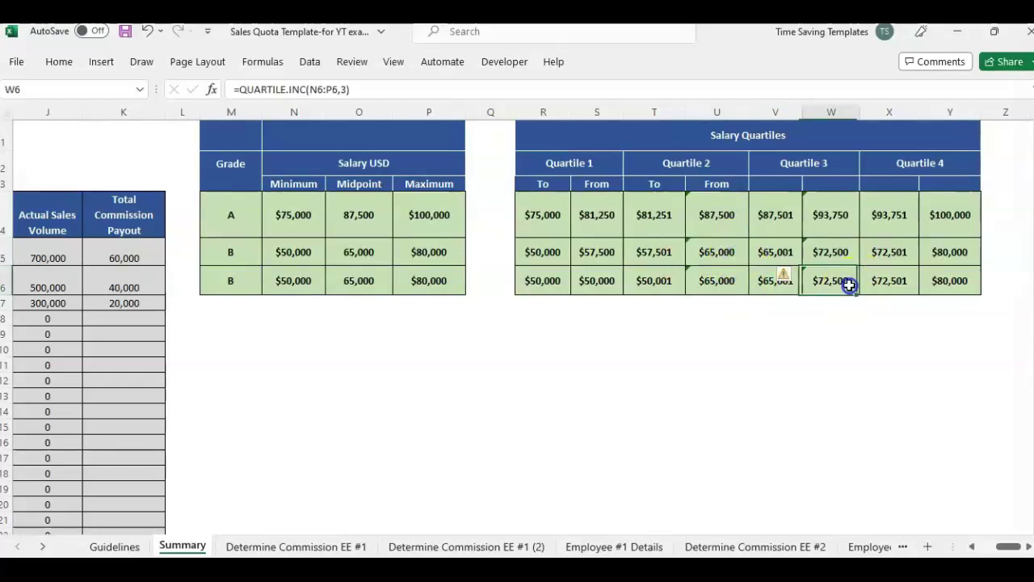
{"action": "double_click", "coordinate": [296, 89]}
{"action": "type", "text": "exc"}
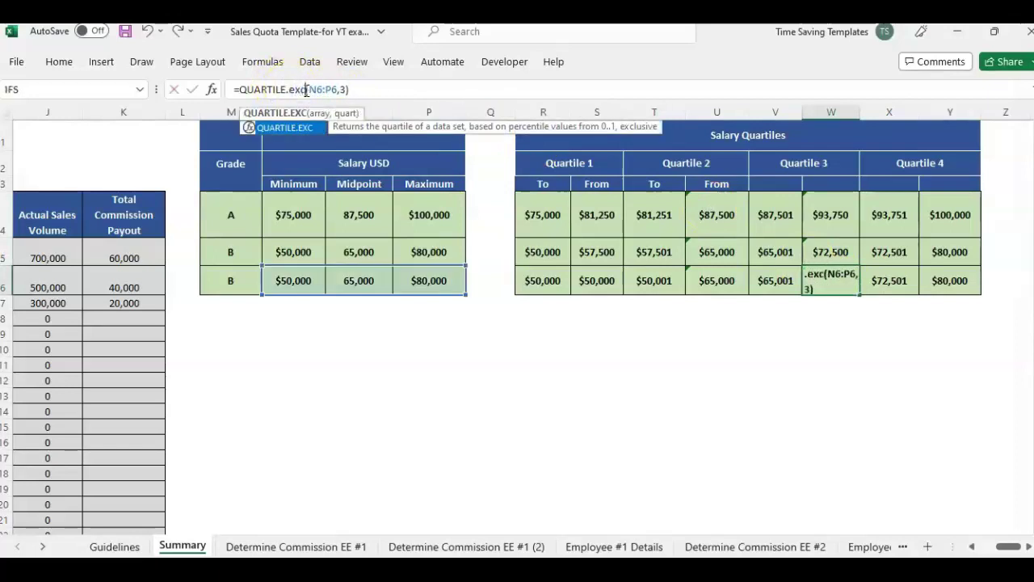
{"action": "key", "text": "Return"}
{"action": "left_click", "coordinate": [824, 278]}
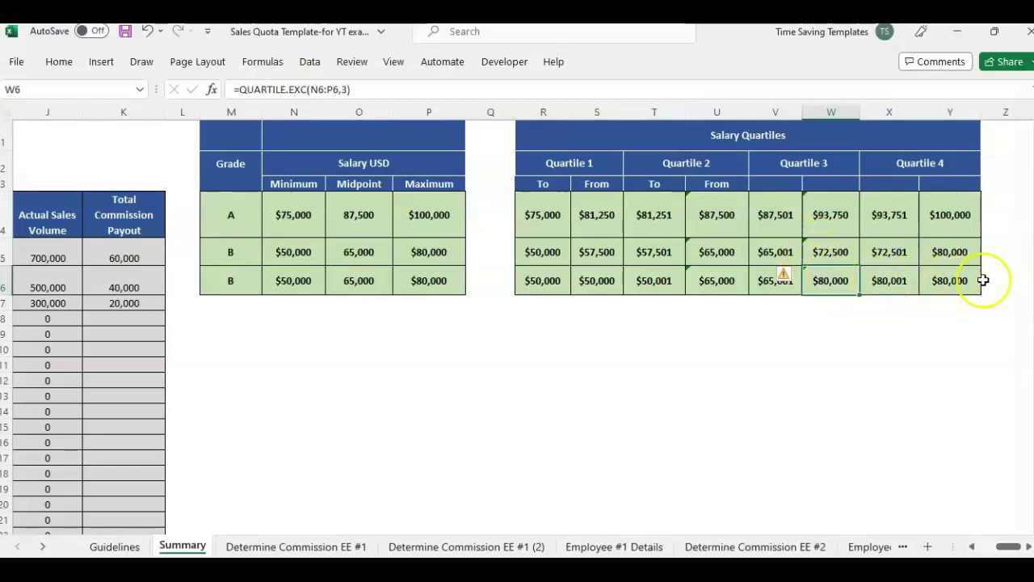
{"action": "left_click", "coordinate": [491, 278]}
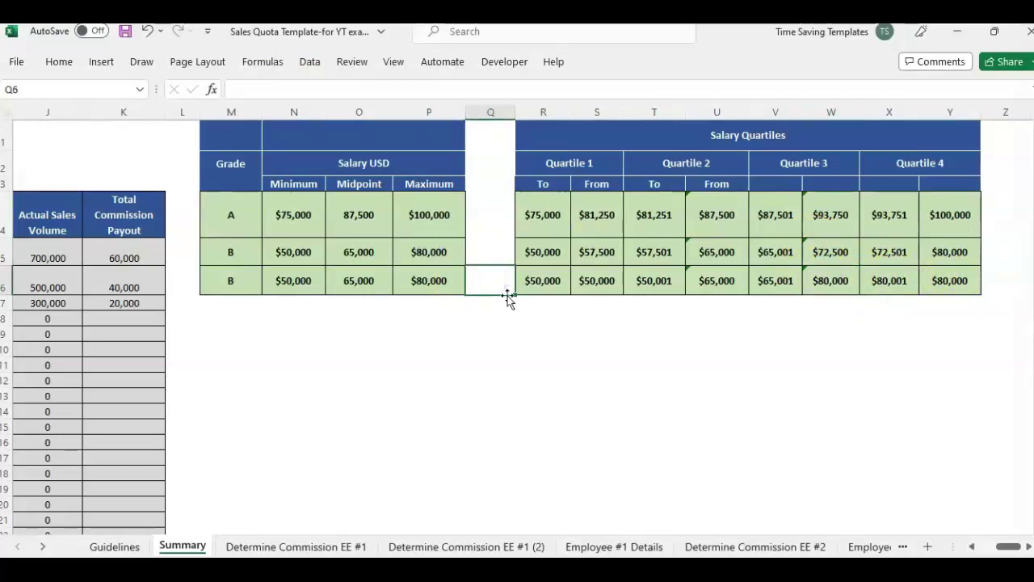
- Compare the QUARTILE.EXC formulas in T6 and S6 with the QUARTILE.INC formula in S5
{"action": "left_click", "coordinate": [658, 274]}
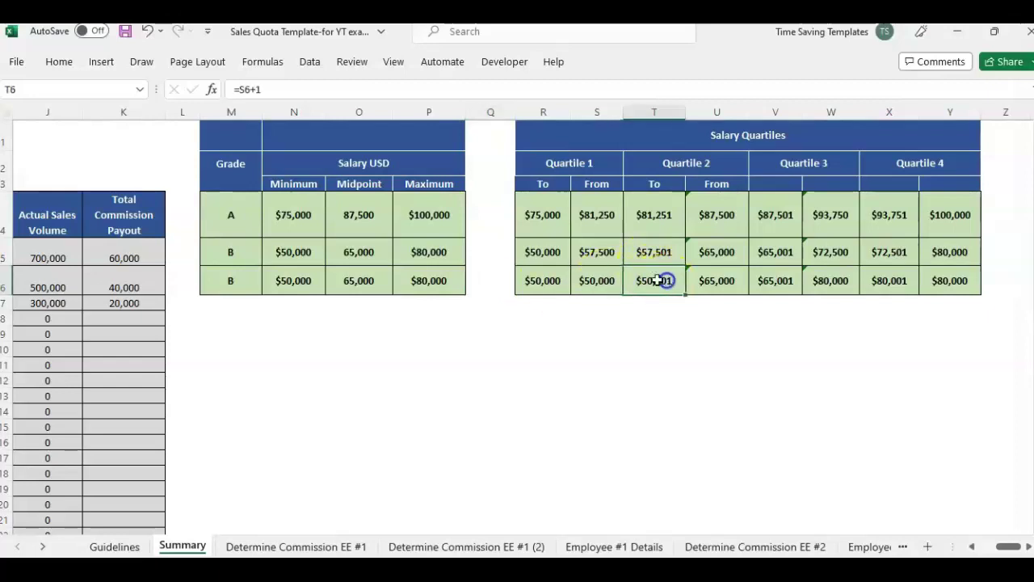
{"action": "left_click", "coordinate": [589, 283]}
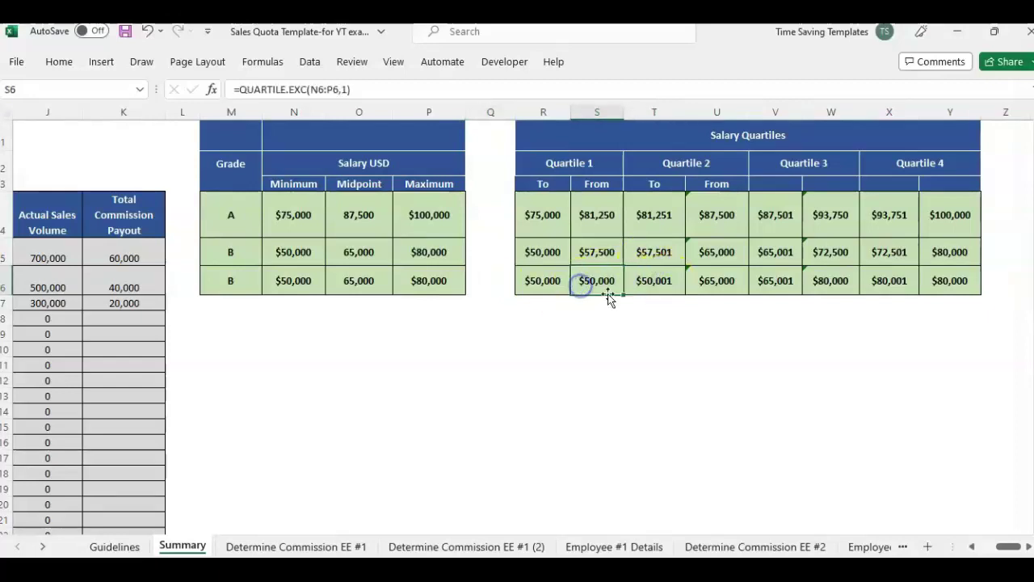
{"action": "left_click", "coordinate": [597, 254]}
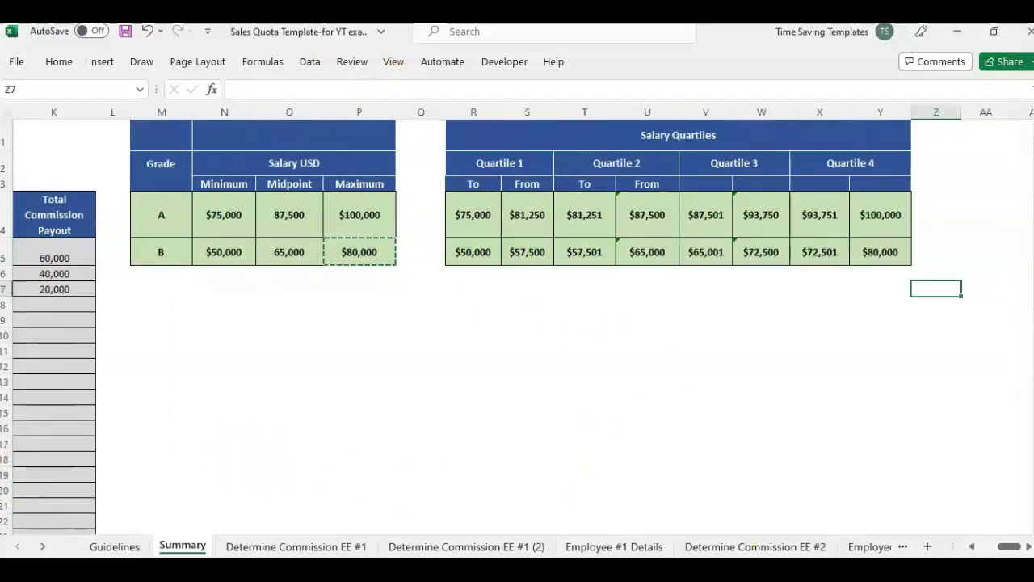
- Scroll the Summary sheet back and inspect the linked formula in B5 and the Name header
{"action": "left_click", "coordinate": [1009, 547]}
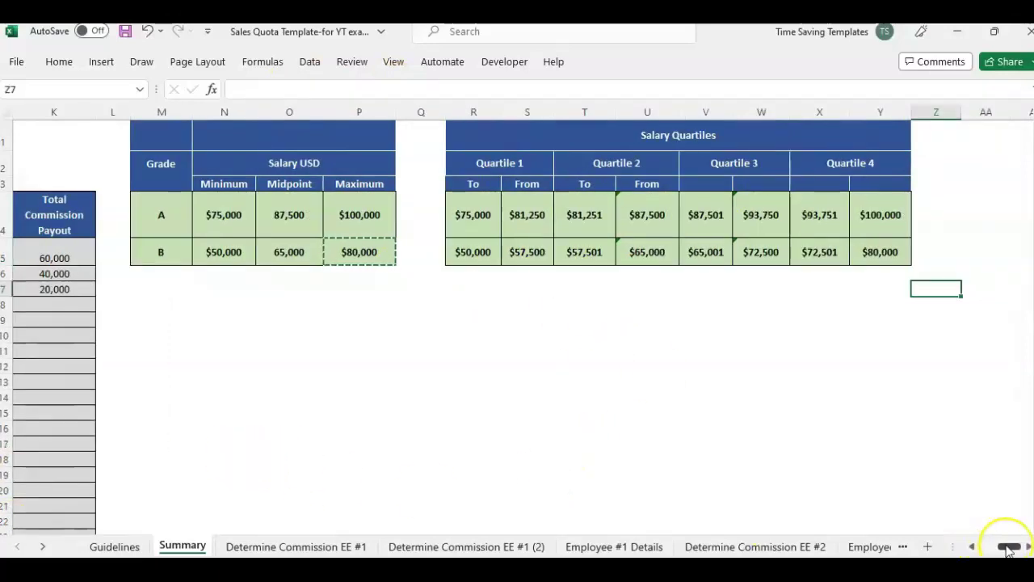
{"action": "left_click_drag", "start_coordinate": [1009, 550], "coordinate": [988, 549]}
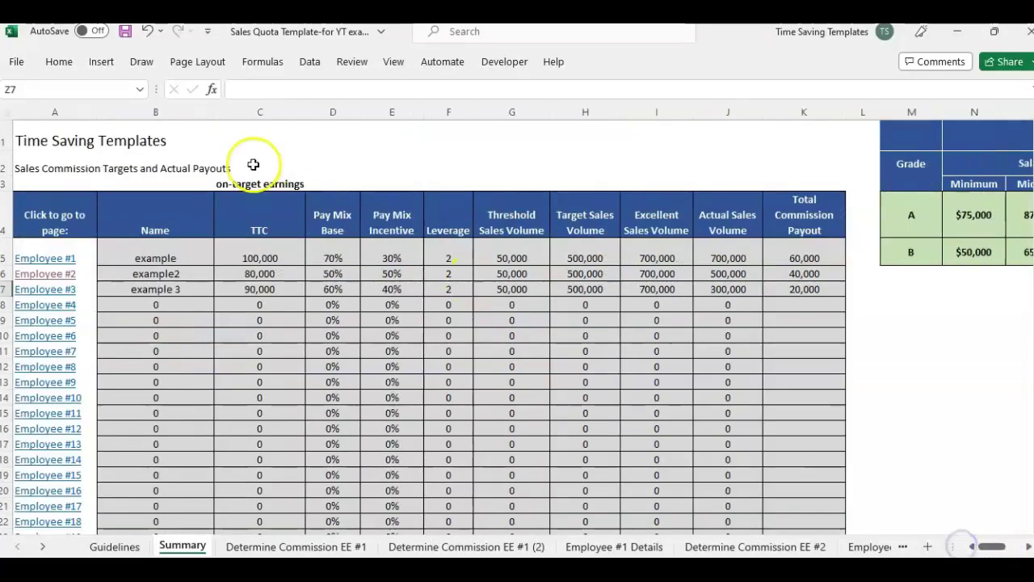
{"action": "left_click", "coordinate": [160, 242]}
{"action": "left_click", "coordinate": [166, 214]}
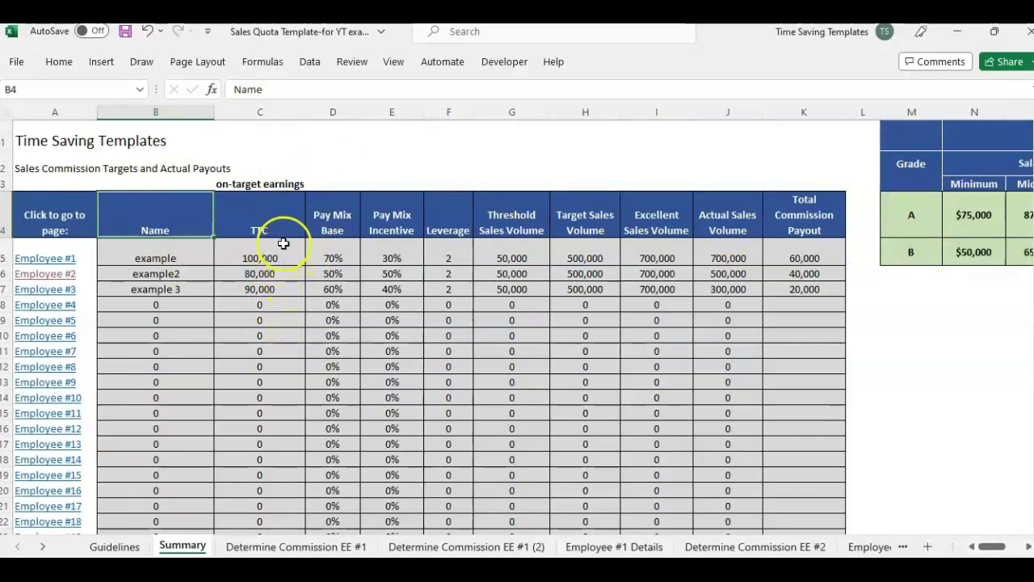
- Scroll the whole Salary Quartiles table into view, then switch to the website in Chrome
{"action": "left_click", "coordinate": [1028, 548]}
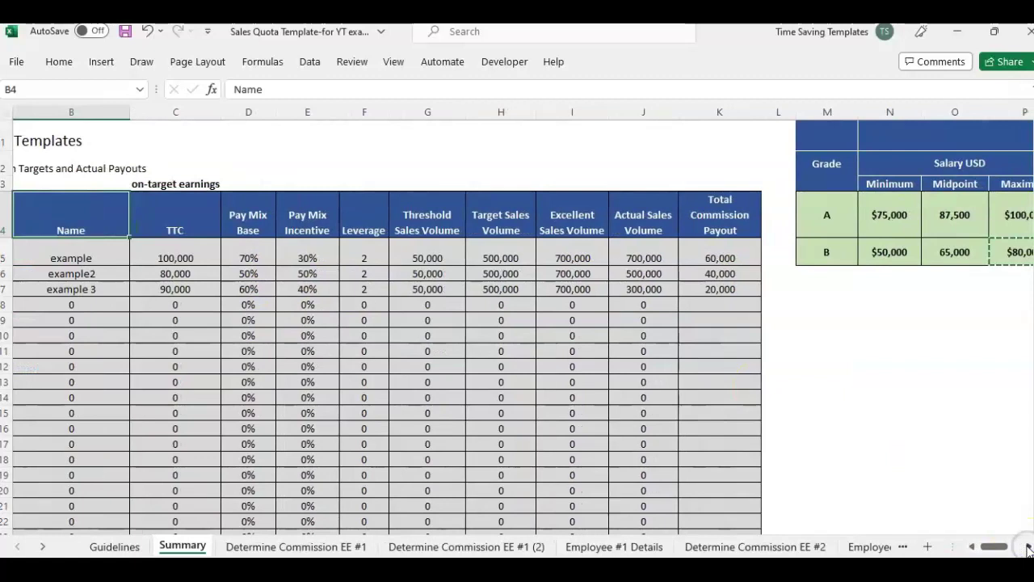
{"action": "left_click", "coordinate": [1028, 547]}
{"action": "left_click", "coordinate": [1028, 547]}
{"action": "left_click", "coordinate": [1027, 547]}
{"action": "left_click", "coordinate": [1028, 547]}
{"action": "left_click", "coordinate": [1027, 547]}
{"action": "left_click", "coordinate": [1028, 547]}
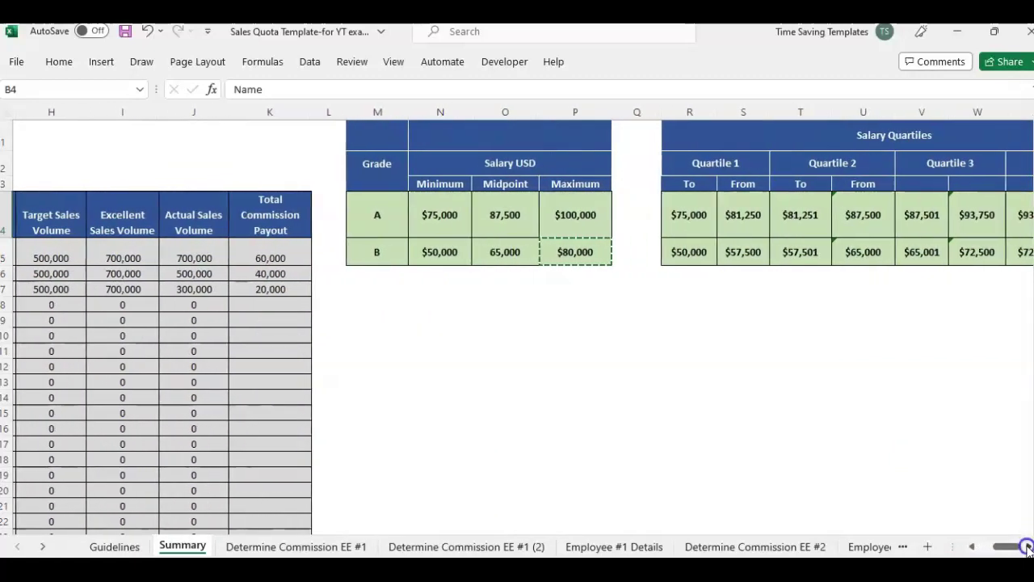
{"action": "left_click", "coordinate": [1028, 547]}
{"action": "left_click", "coordinate": [1028, 547]}
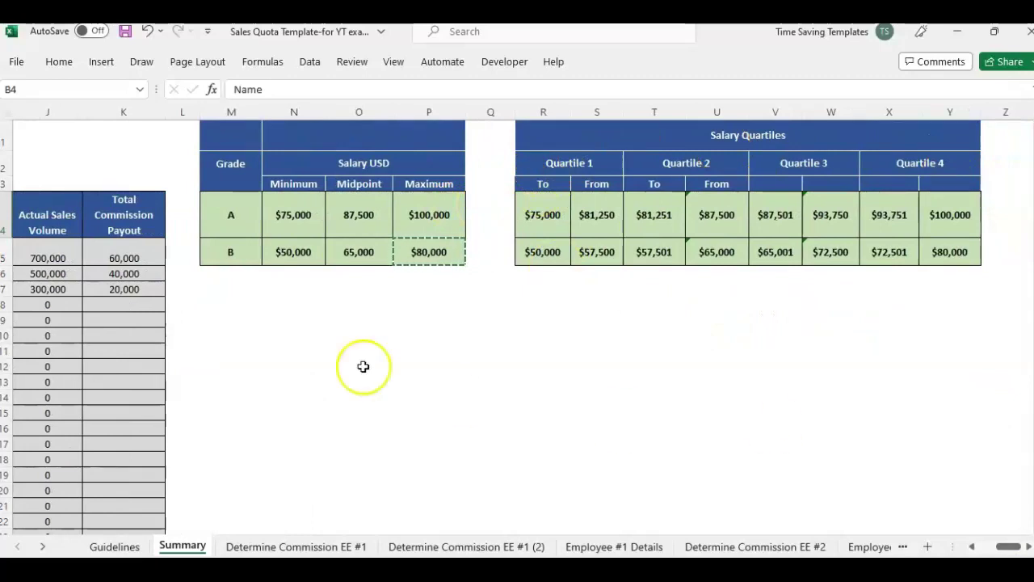
{"action": "left_click", "coordinate": [359, 288]}
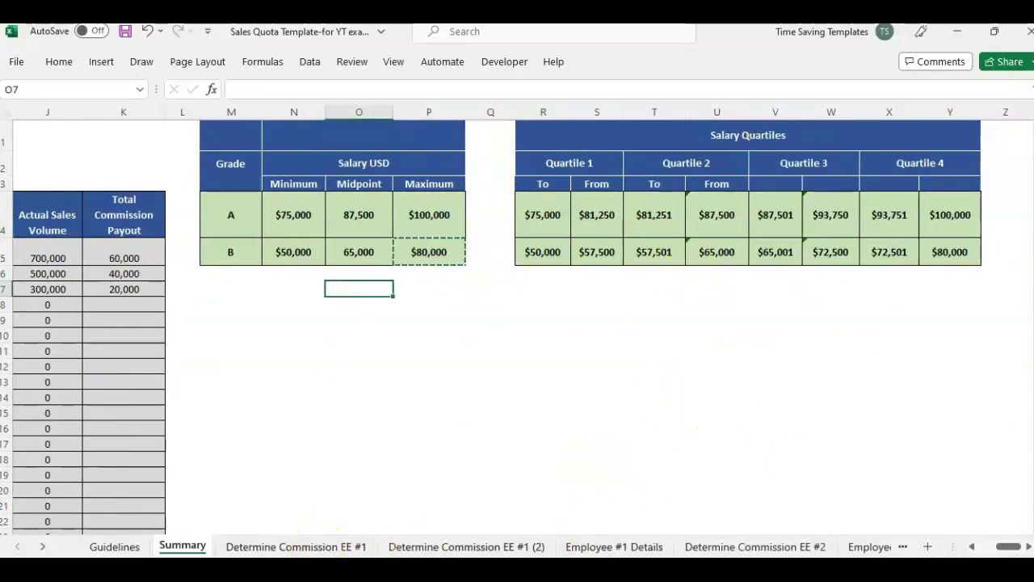
{"action": "left_click", "coordinate": [485, 505]}
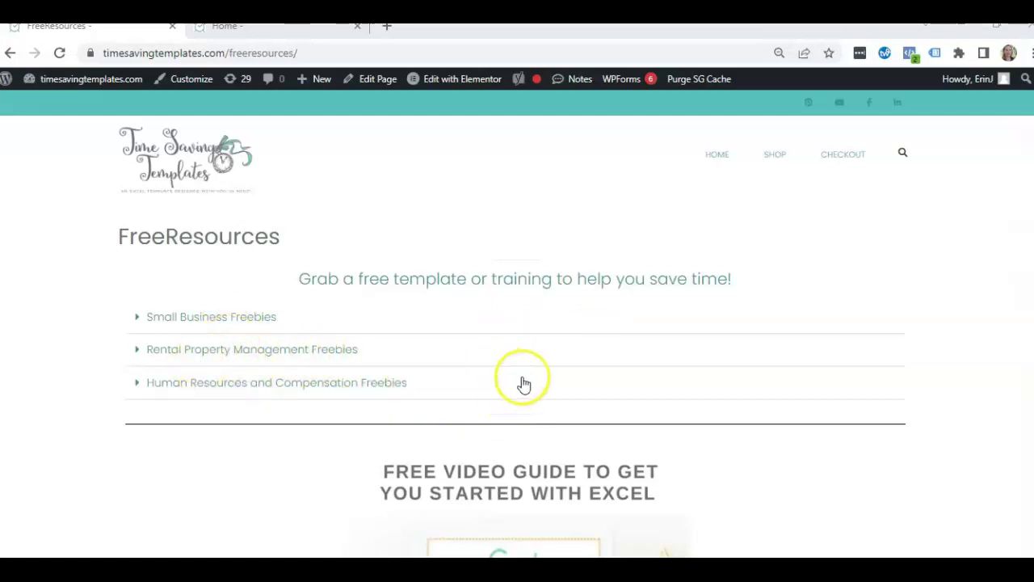
- Scroll down the FreeResources page to the free template category cards
{"action": "scroll", "coordinate": [522, 383], "scroll_direction": "down", "scroll_amount": 2}
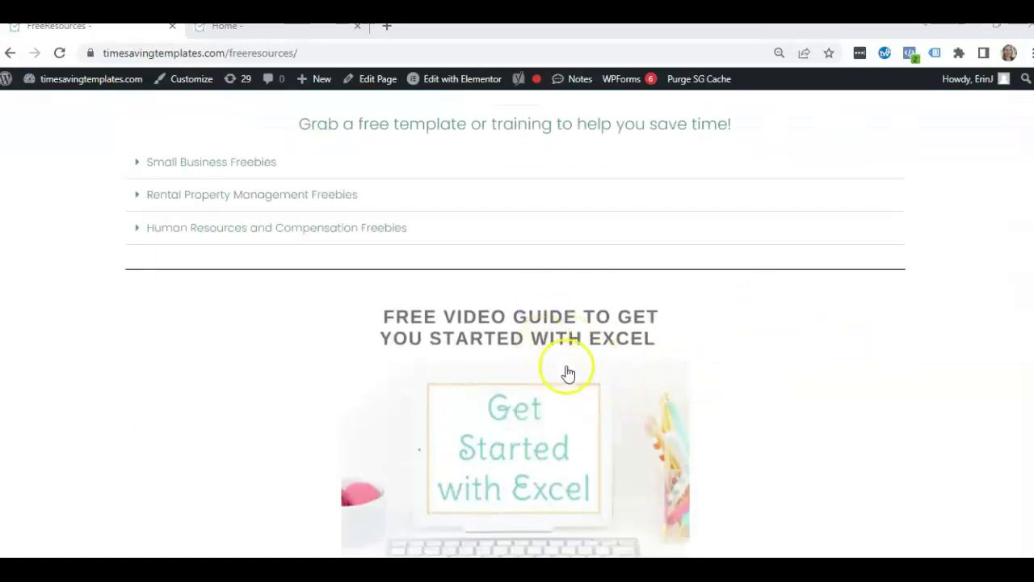
{"action": "scroll", "coordinate": [577, 367], "scroll_direction": "down", "scroll_amount": 2}
{"action": "scroll", "coordinate": [778, 364], "scroll_direction": "down", "scroll_amount": 5}
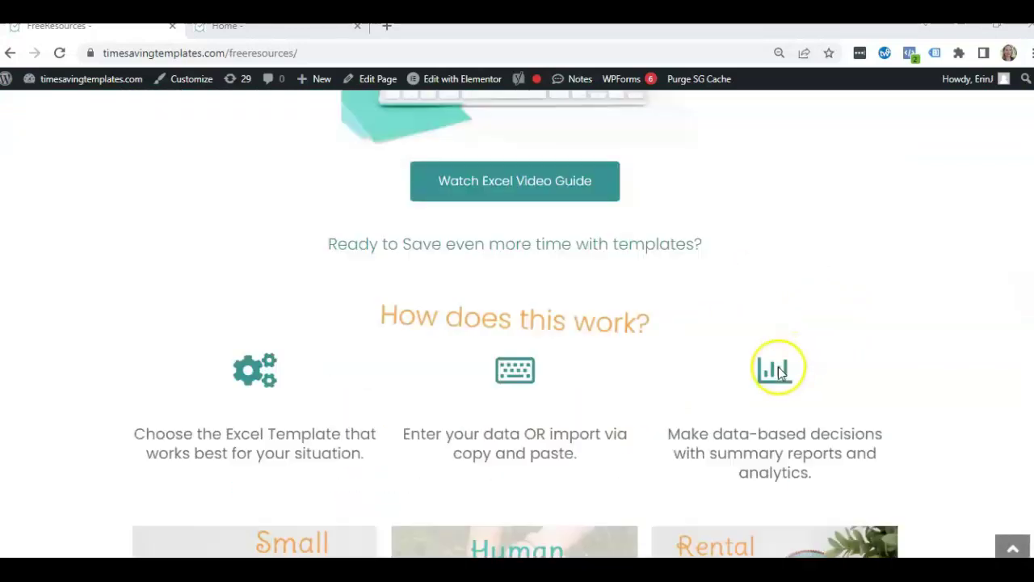
{"action": "scroll", "coordinate": [776, 379], "scroll_direction": "down", "scroll_amount": 2}
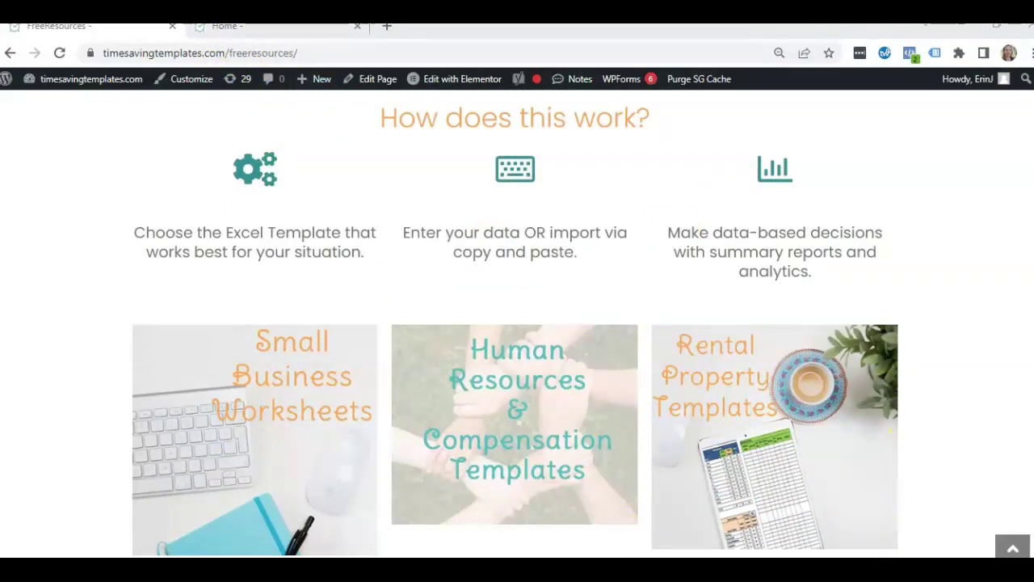
- Return to the Sales Quota workbook, browse the Determine Commission EE #1 sheets, and end on Summary
{"action": "mouse_move", "coordinate": [553, 575]}
{"action": "mouse_move", "coordinate": [638, 533]}
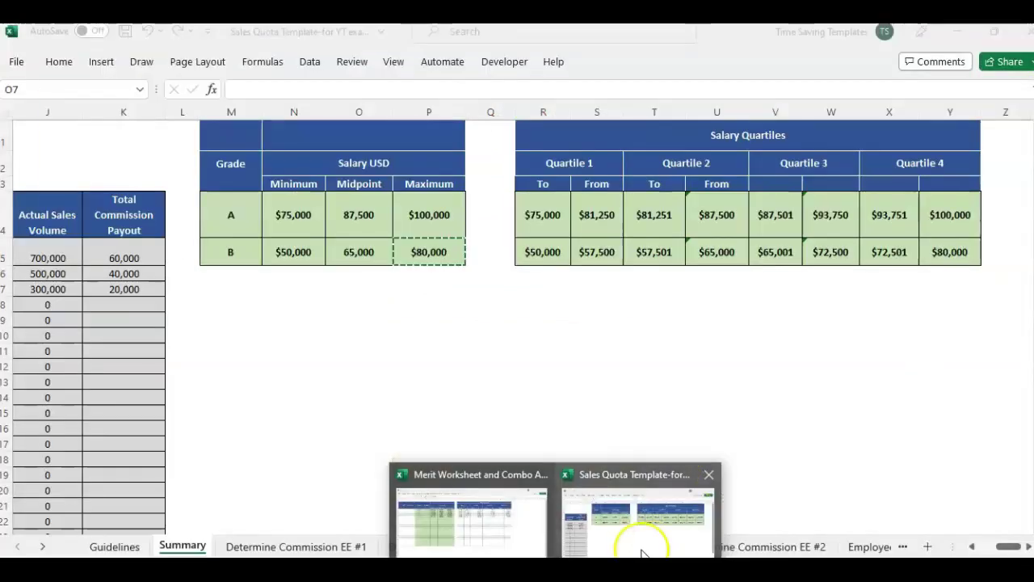
{"action": "left_click", "coordinate": [611, 517]}
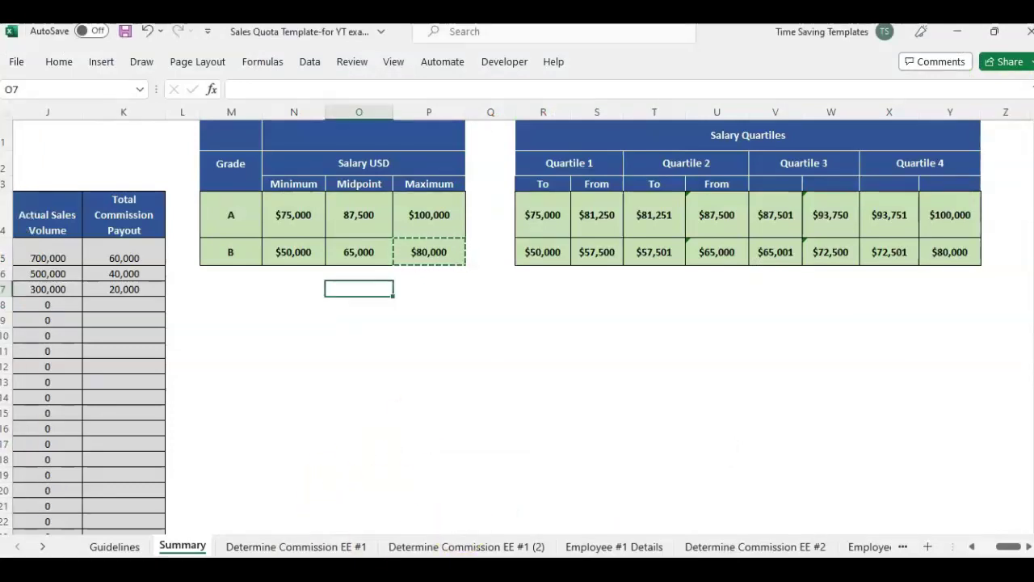
{"action": "left_click", "coordinate": [341, 543]}
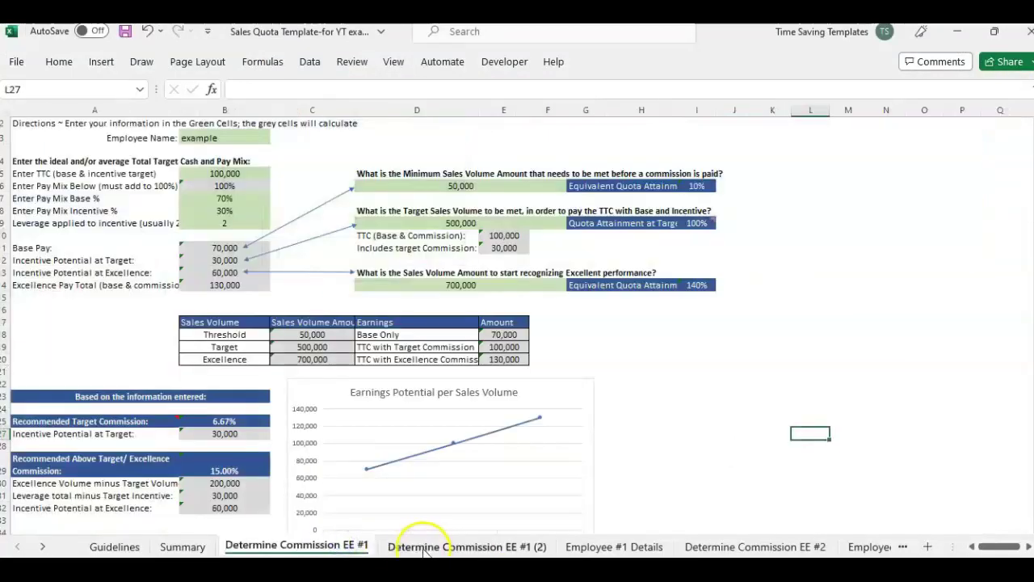
{"action": "left_click", "coordinate": [423, 548]}
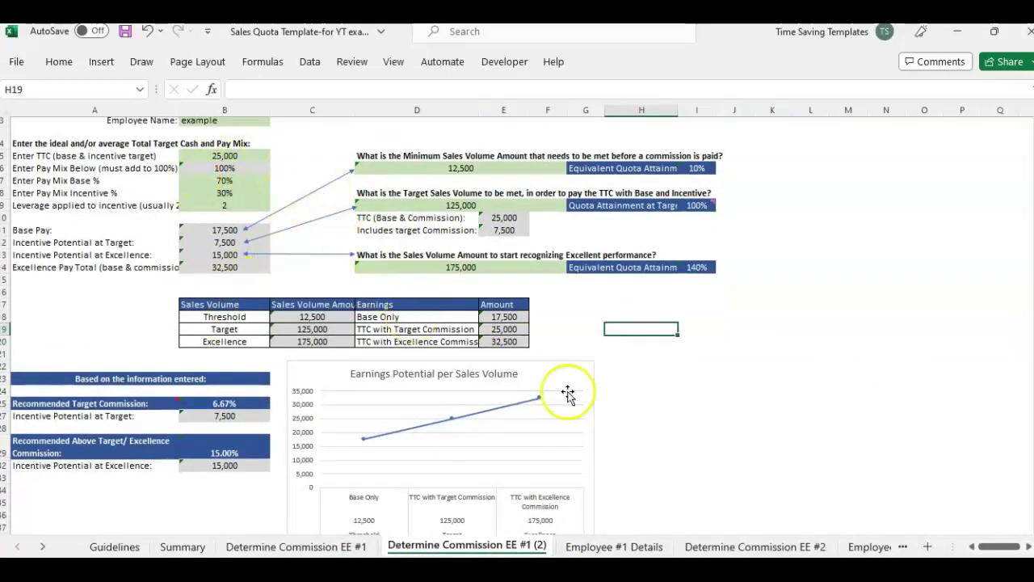
{"action": "scroll", "coordinate": [614, 340], "scroll_direction": "up", "scroll_amount": 1}
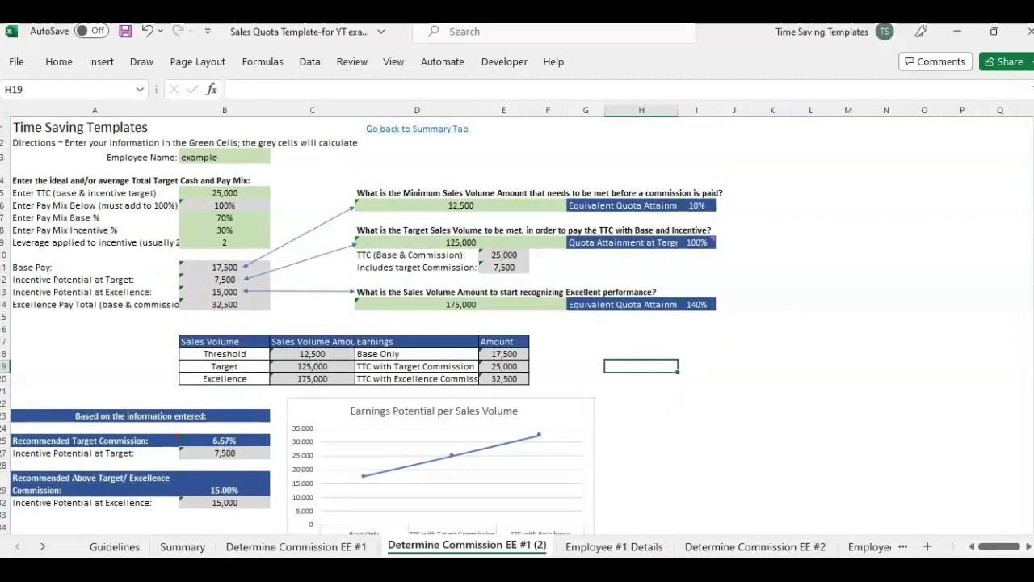
{"action": "left_click", "coordinate": [555, 572]}
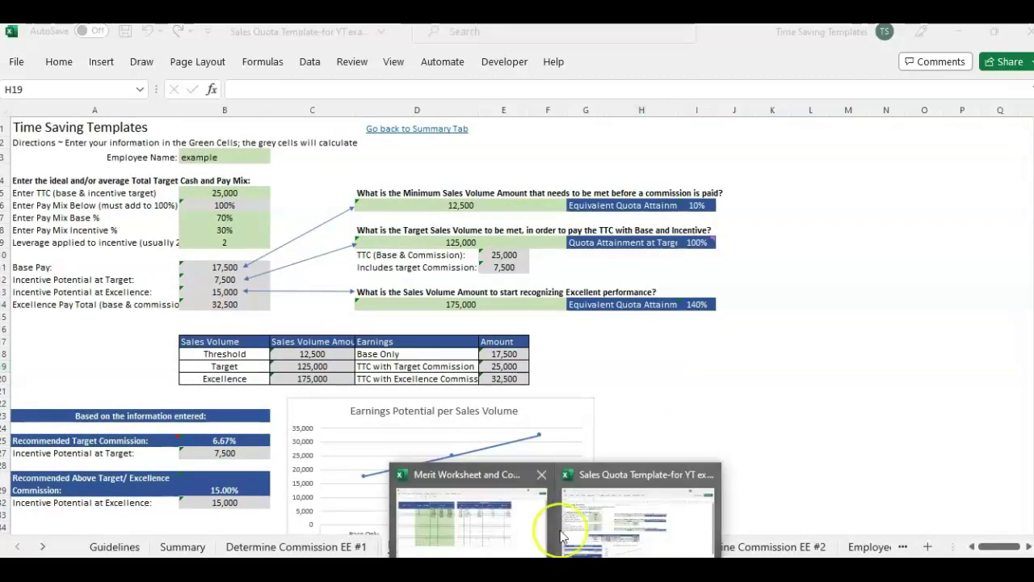
{"action": "left_click", "coordinate": [250, 547]}
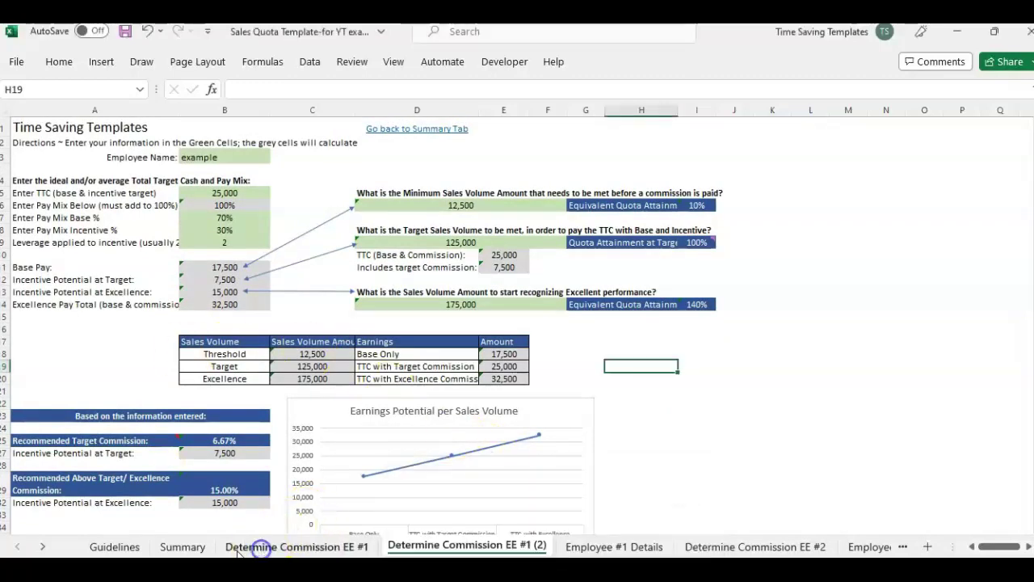
{"action": "left_click", "coordinate": [198, 547]}
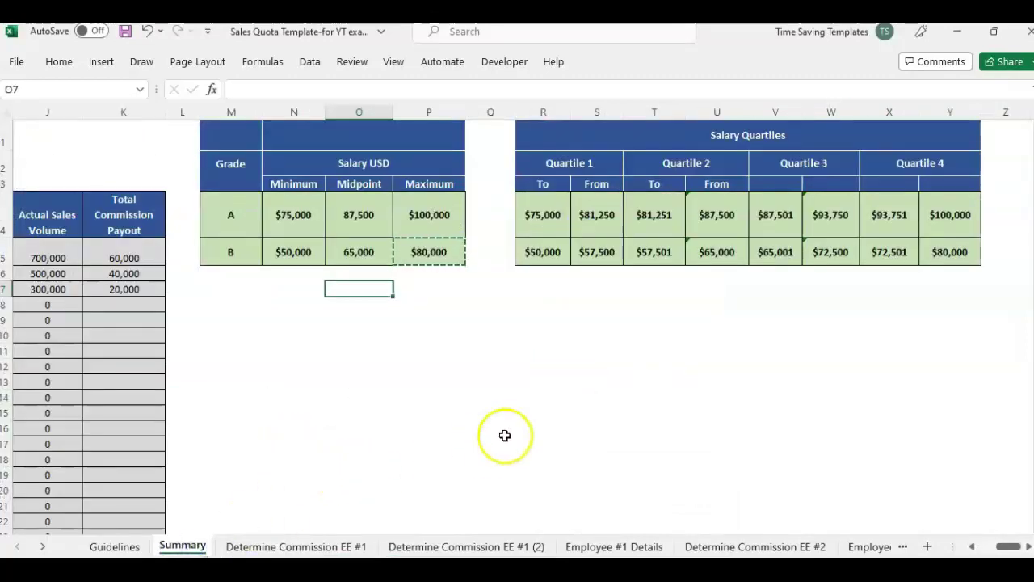